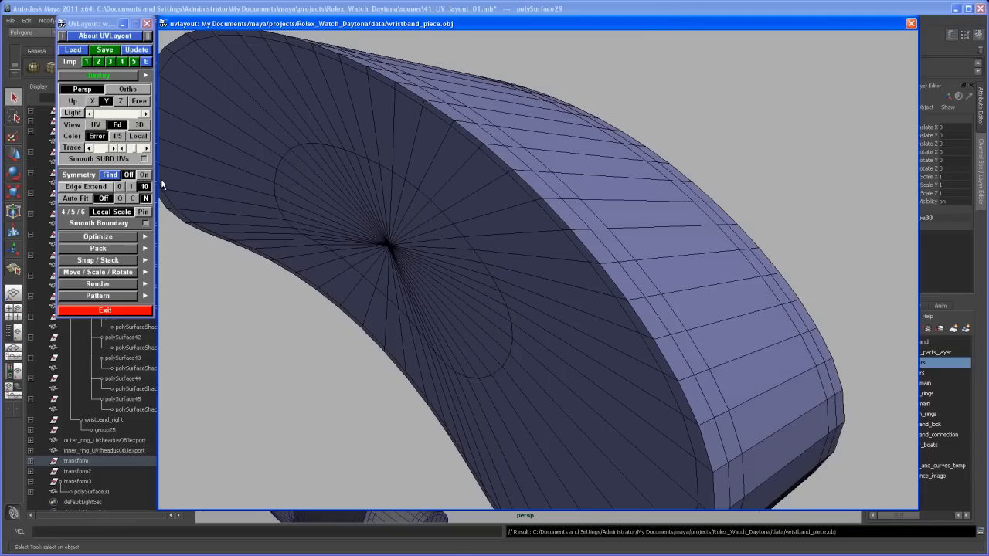
Turn on Auto Fit and mark a cut along the outer curved edge of the wristband piece's first end cap.
{"action": "left_click", "coordinate": [83, 201]}
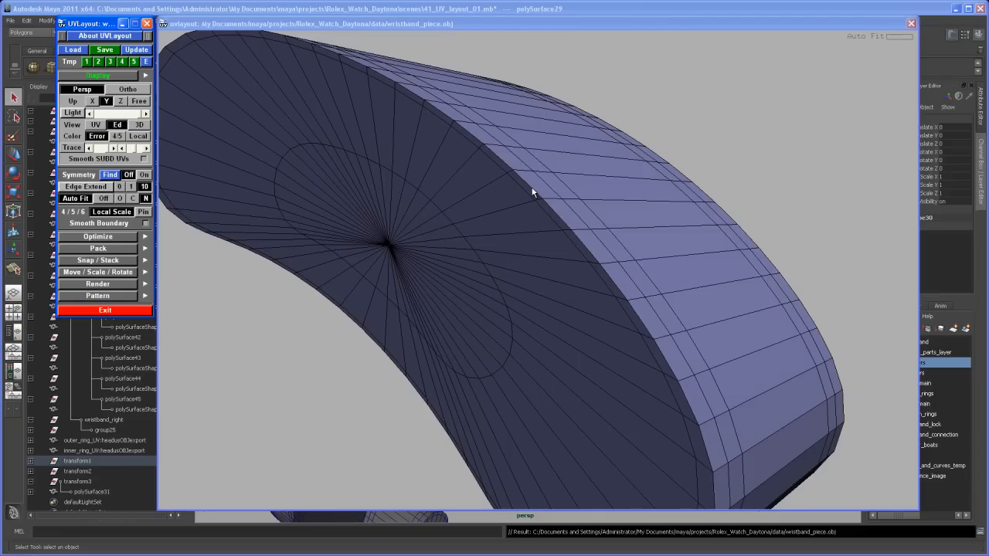
{"action": "key", "text": "c"}
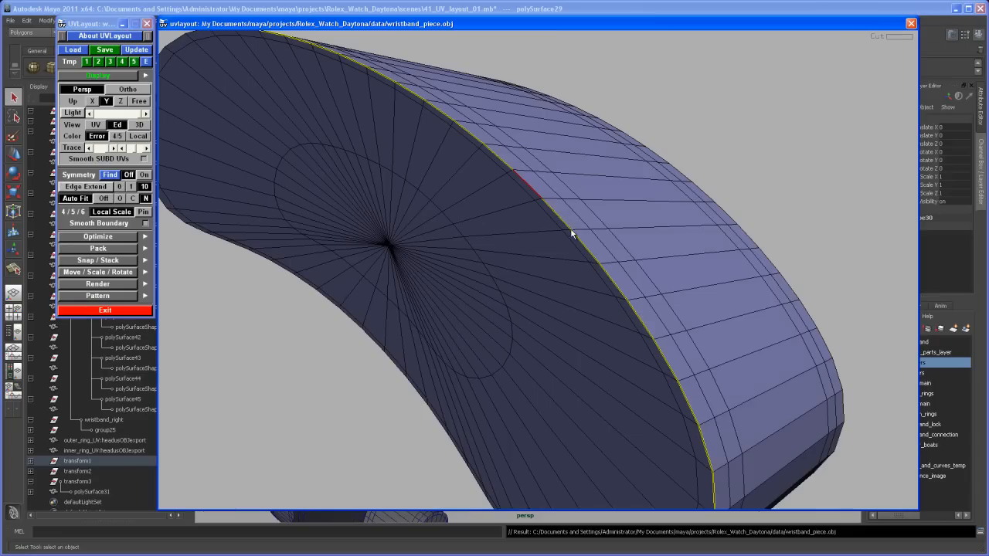
{"action": "right_click_drag", "start_coordinate": [571, 230], "coordinate": [492, 198]}
{"action": "left_click_drag", "start_coordinate": [492, 197], "coordinate": [520, 240]}
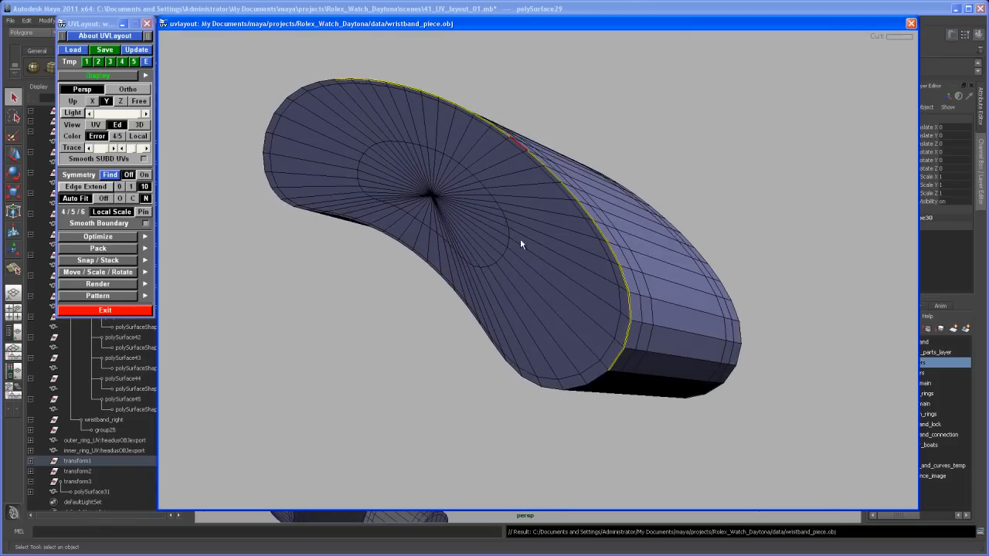
Continue the cut marking around the lower rounded end of the first end cap.
{"action": "right_click_drag", "start_coordinate": [520, 239], "coordinate": [545, 280]}
{"action": "middle_click_drag", "start_coordinate": [546, 280], "coordinate": [510, 230]}
{"action": "right_click_drag", "start_coordinate": [510, 230], "coordinate": [531, 264]}
{"action": "middle_click_drag", "start_coordinate": [531, 263], "coordinate": [532, 249]}
{"action": "left_click_drag", "start_coordinate": [531, 249], "coordinate": [536, 229]}
{"action": "right_click_drag", "start_coordinate": [536, 230], "coordinate": [588, 294]}
{"action": "mouse_move", "coordinate": [588, 298]}
{"action": "left_mouse_down"}
{"action": "mouse_move", "coordinate": [581, 281]}
{"action": "mouse_move", "coordinate": [604, 294]}
{"action": "left_mouse_up"}
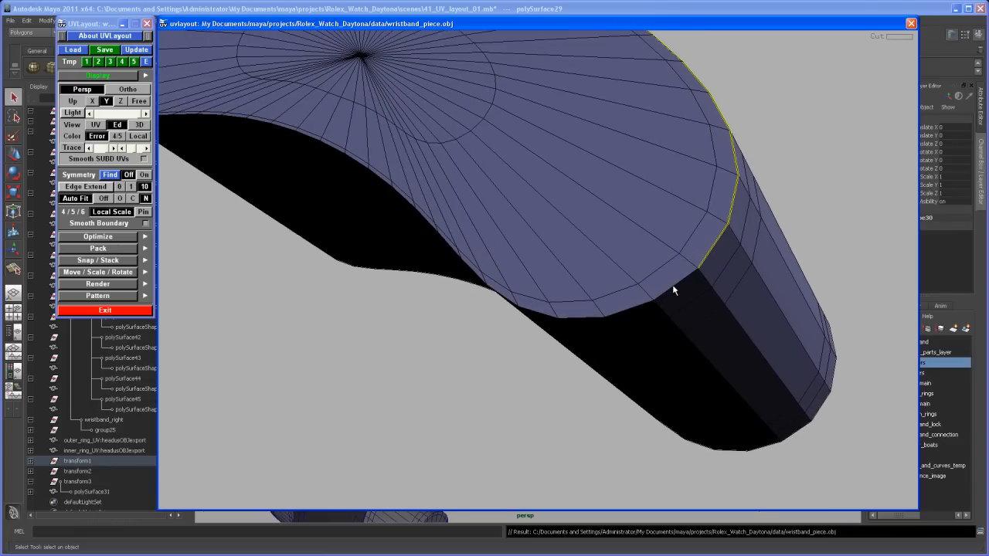
{"action": "key", "text": "c"}
{"action": "key", "text": "c"}
Mark the cut edges along the concave side of the first end cap.
{"action": "left_click_drag", "start_coordinate": [547, 317], "coordinate": [590, 304]}
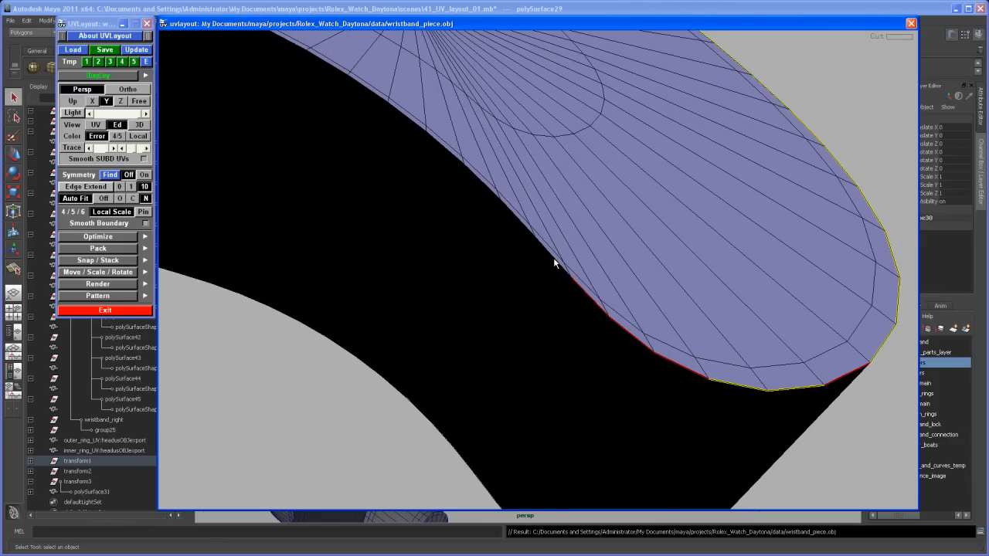
{"action": "key", "text": "c"}
{"action": "middle_click_drag", "start_coordinate": [520, 227], "coordinate": [529, 316]}
{"action": "key", "text": "c"}
{"action": "key", "text": "c"}
{"action": "key", "text": "c"}
{"action": "middle_click_drag", "start_coordinate": [497, 286], "coordinate": [600, 348]}
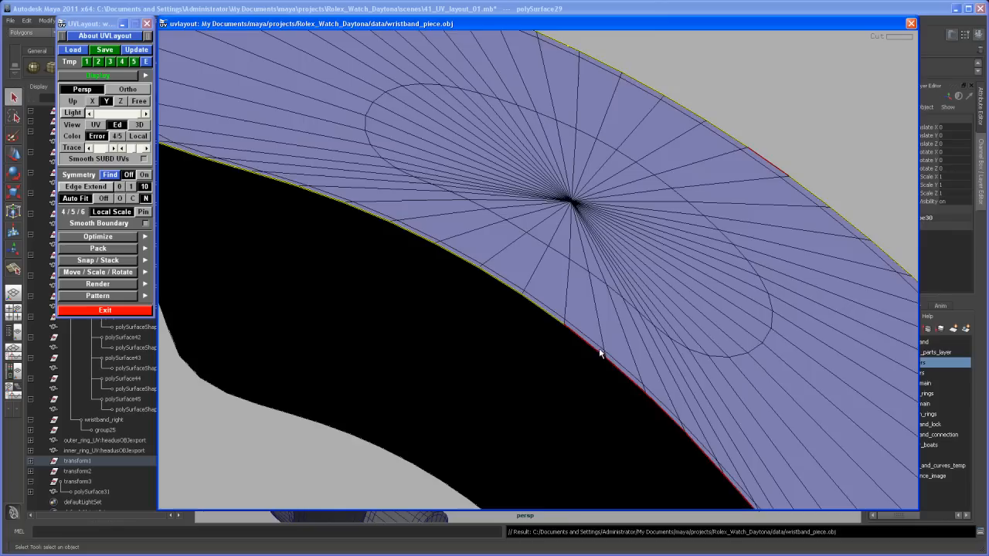
Close the cut loop around the upper rounded end and detach the first end cap from the side band.
{"action": "right_click_drag", "start_coordinate": [599, 348], "coordinate": [438, 249]}
{"action": "middle_click_drag", "start_coordinate": [474, 265], "coordinate": [516, 281]}
{"action": "left_click_drag", "start_coordinate": [509, 281], "coordinate": [530, 324]}
{"action": "right_click_drag", "start_coordinate": [484, 303], "coordinate": [515, 340]}
{"action": "middle_click_drag", "start_coordinate": [514, 341], "coordinate": [547, 364]}
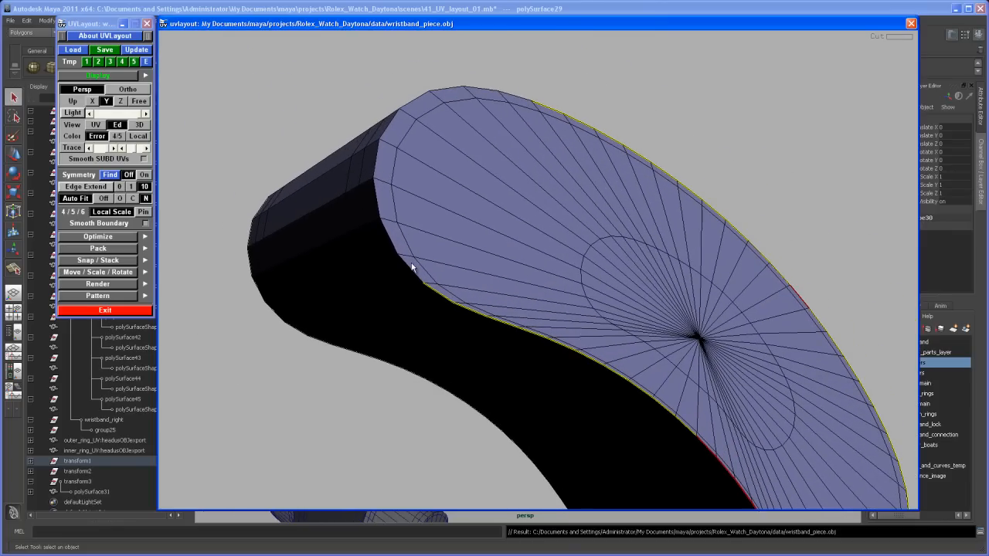
{"action": "key", "text": "c"}
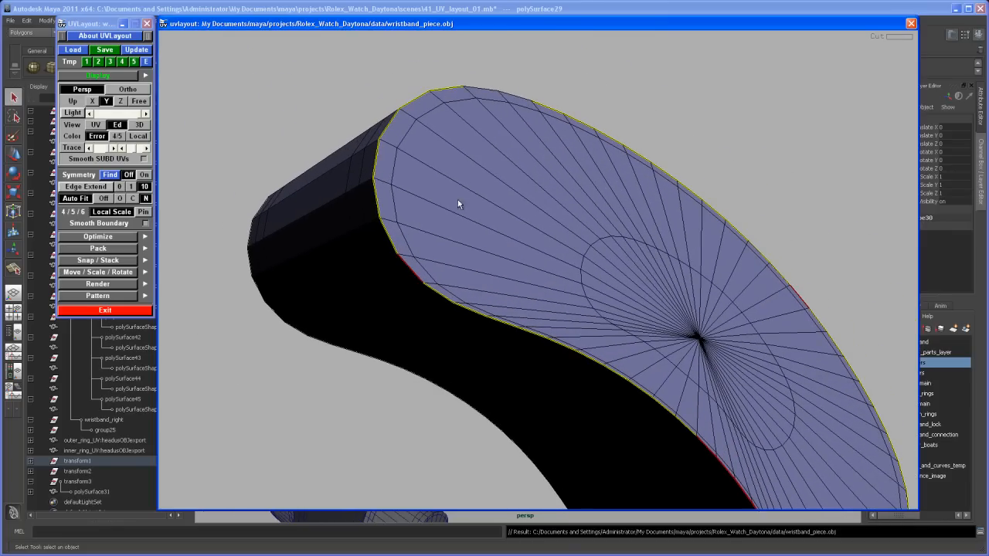
{"action": "left_click_drag", "start_coordinate": [458, 201], "coordinate": [437, 193]}
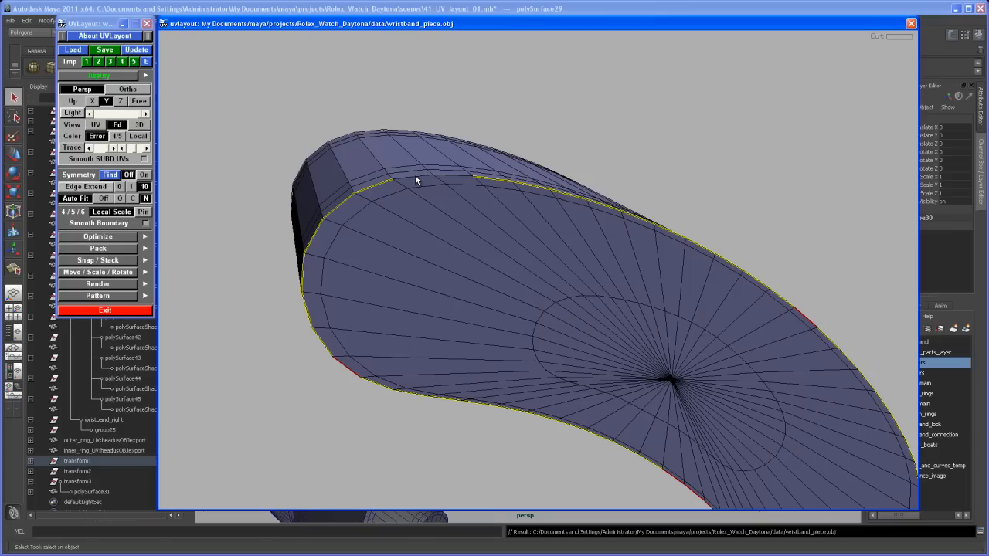
{"action": "right_click_drag", "start_coordinate": [610, 231], "coordinate": [542, 253]}
{"action": "left_click_drag", "start_coordinate": [542, 253], "coordinate": [559, 269]}
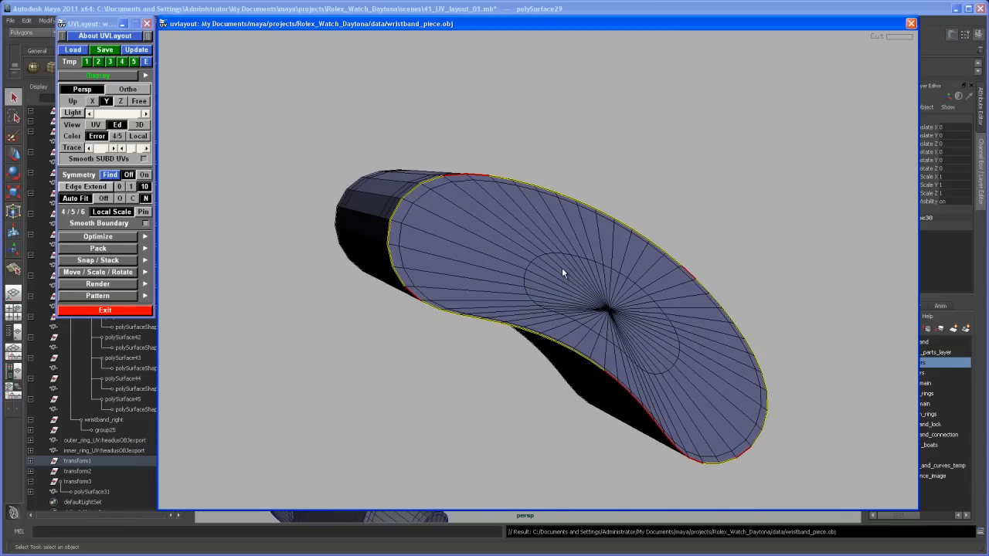
{"action": "key", "text": "Return"}
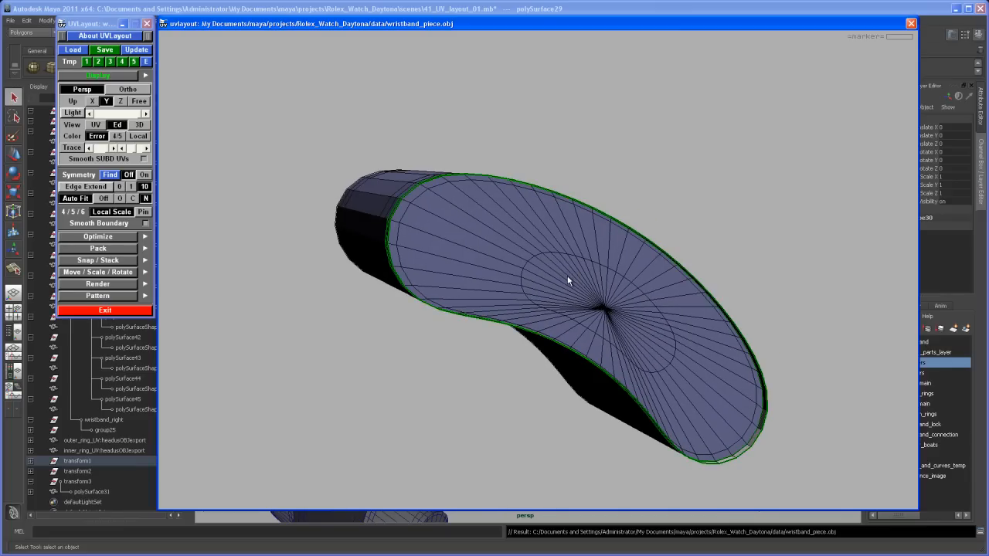
Mark the cut edges along the outer curve and one rounded end of the opposite end cap.
{"action": "middle_click_drag", "start_coordinate": [543, 276], "coordinate": [639, 245]}
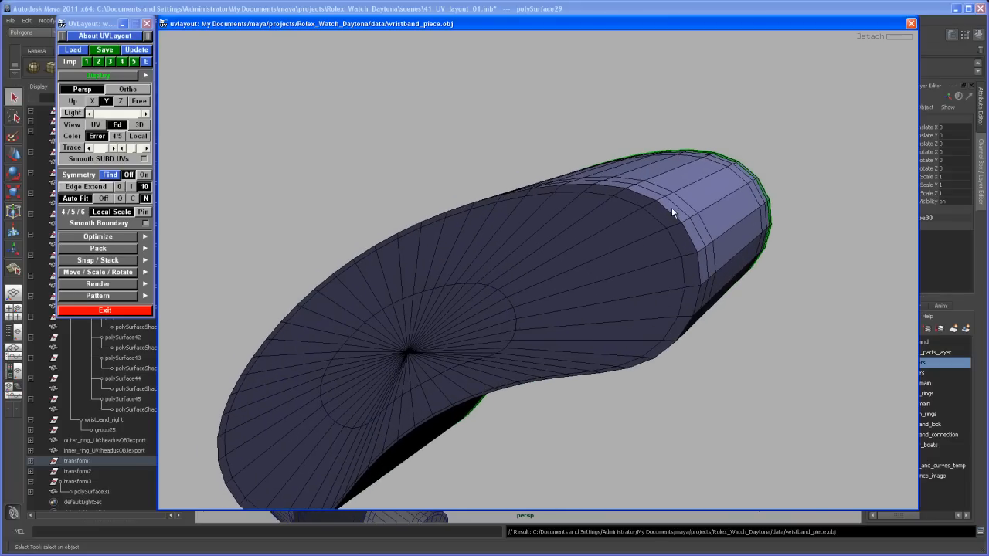
{"action": "key", "text": "c"}
{"action": "middle_click_drag", "start_coordinate": [586, 204], "coordinate": [646, 194]}
{"action": "key", "text": "c"}
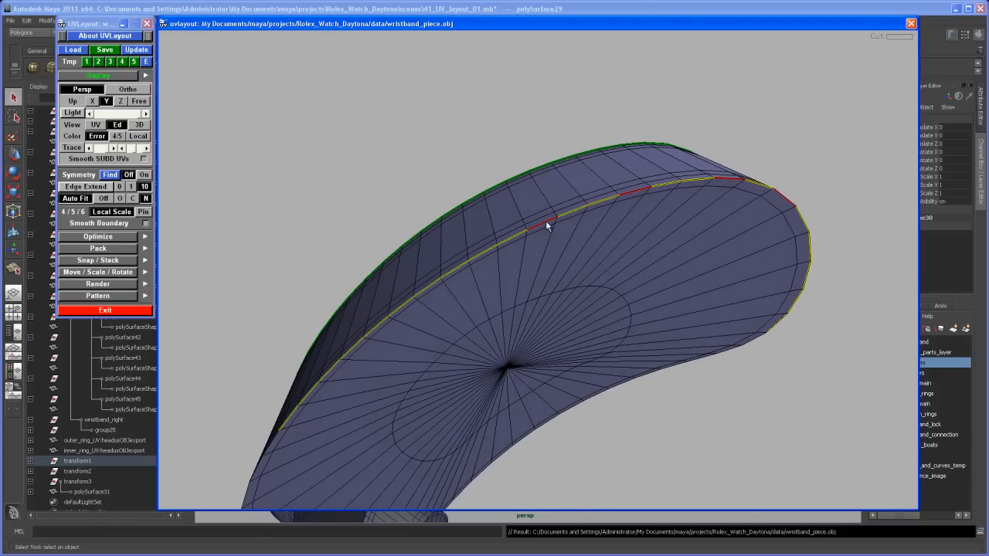
{"action": "middle_click_drag", "start_coordinate": [571, 214], "coordinate": [546, 214]}
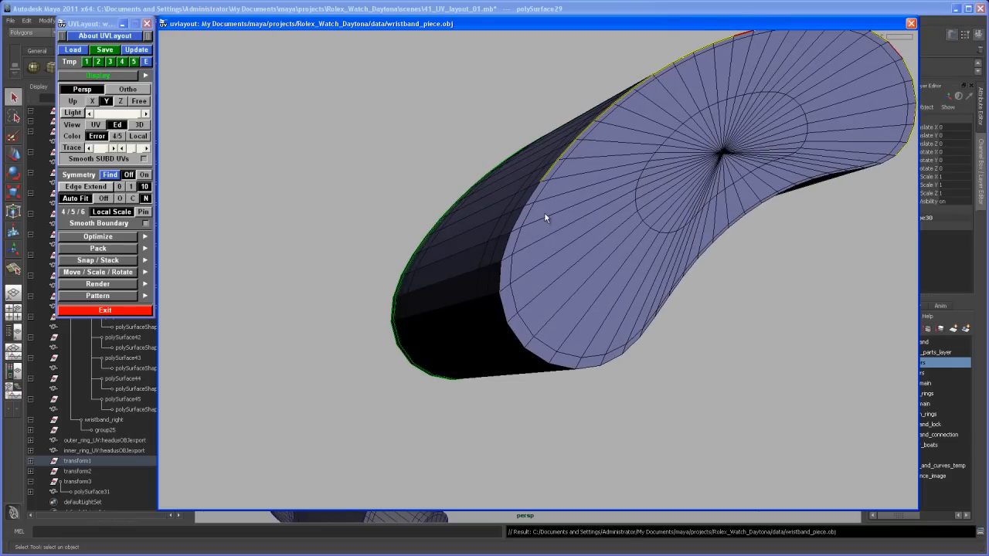
Mark the remaining cut edges around the opposite cap's other rounded end and concave side.
{"action": "key", "text": "c"}
{"action": "middle_click_drag", "start_coordinate": [534, 193], "coordinate": [544, 320]}
{"action": "key", "text": "c"}
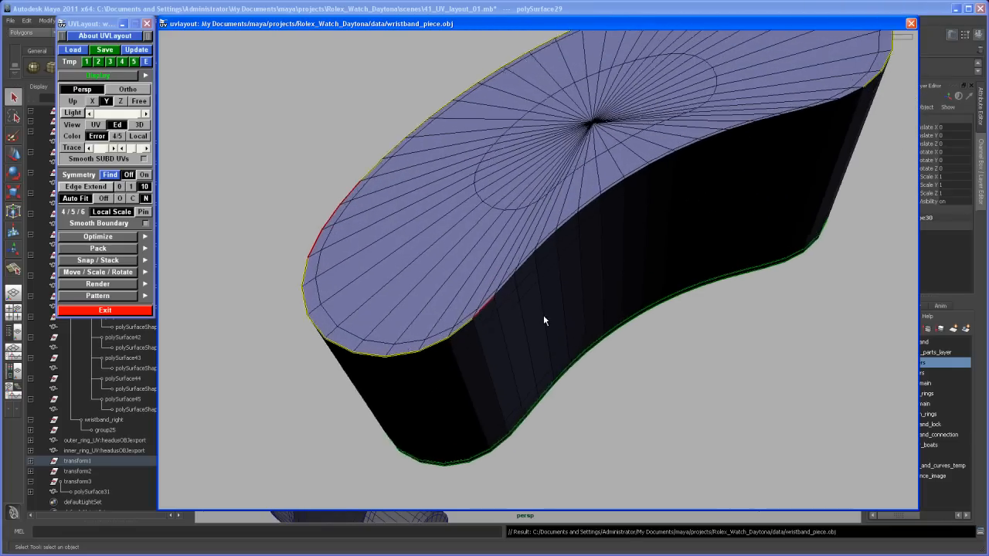
{"action": "right_click_drag", "start_coordinate": [544, 316], "coordinate": [590, 341]}
{"action": "key", "text": "c"}
{"action": "middle_click_drag", "start_coordinate": [475, 315], "coordinate": [512, 267]}
{"action": "key", "text": "c"}
Detach the opposite end cap from the side band along the completed cut loop.
{"action": "right_click_drag", "start_coordinate": [624, 214], "coordinate": [616, 189]}
{"action": "middle_click_drag", "start_coordinate": [615, 189], "coordinate": [587, 234]}
{"action": "right_click_drag", "start_coordinate": [587, 233], "coordinate": [601, 201]}
{"action": "left_click_drag", "start_coordinate": [600, 199], "coordinate": [623, 215]}
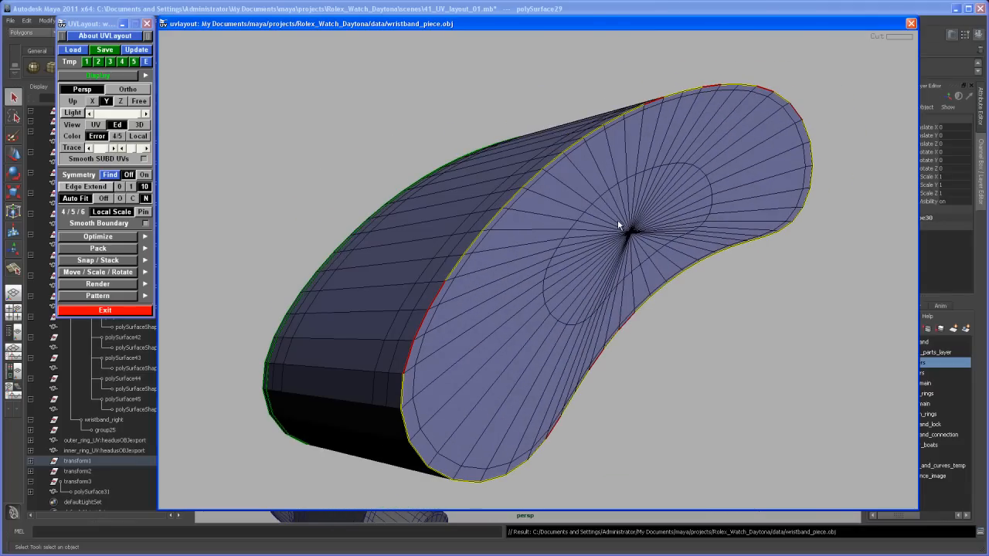
{"action": "key", "text": "Return"}
Drop both detached end caps from the Ed view into the UV view.
{"action": "right_click_drag", "start_coordinate": [659, 258], "coordinate": [616, 277]}
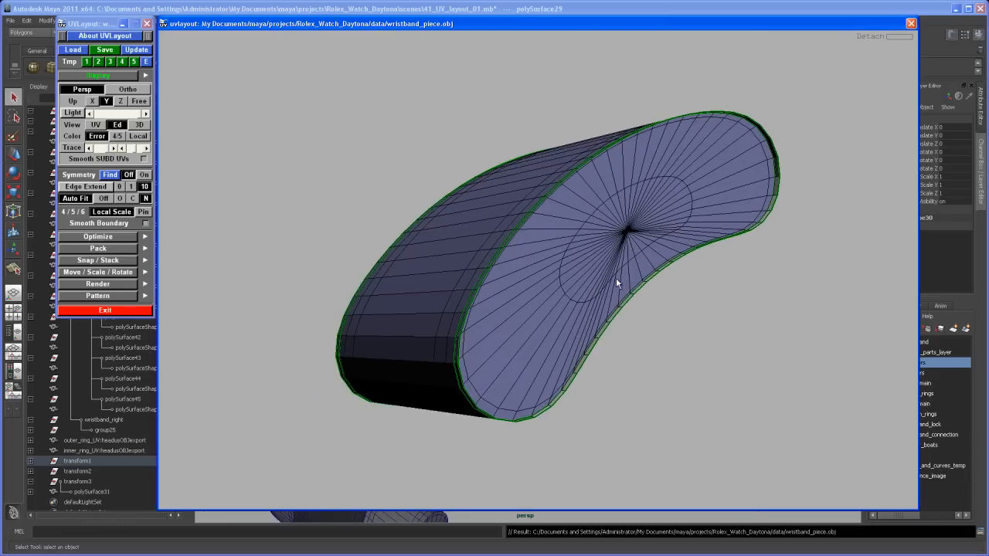
{"action": "left_click_drag", "start_coordinate": [616, 277], "coordinate": [596, 215]}
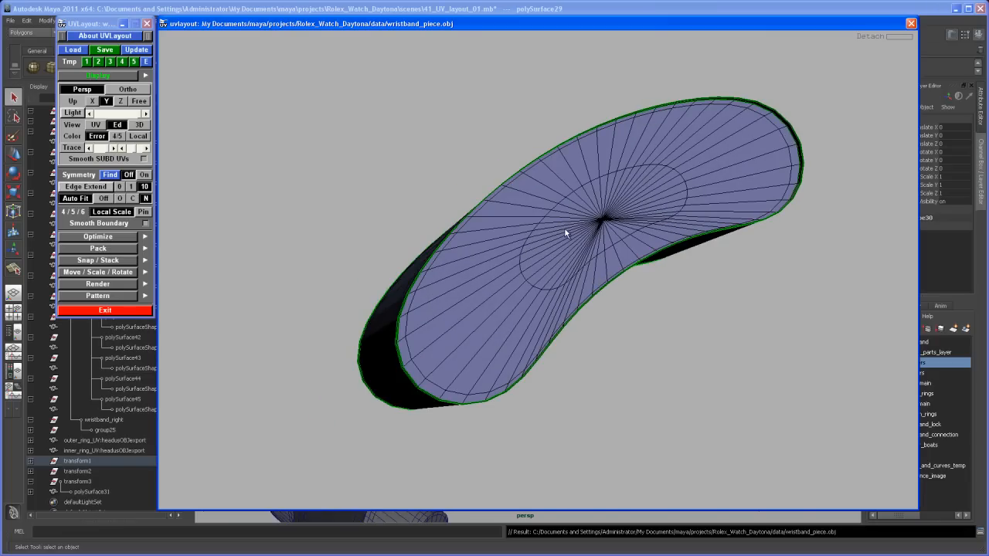
{"action": "key", "text": "d"}
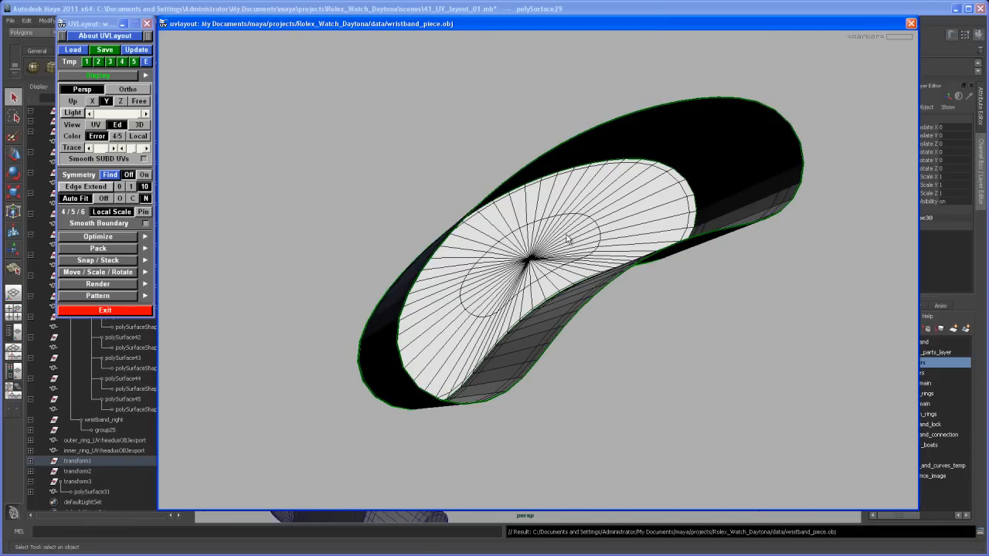
{"action": "left_click_drag", "start_coordinate": [551, 271], "coordinate": [577, 246]}
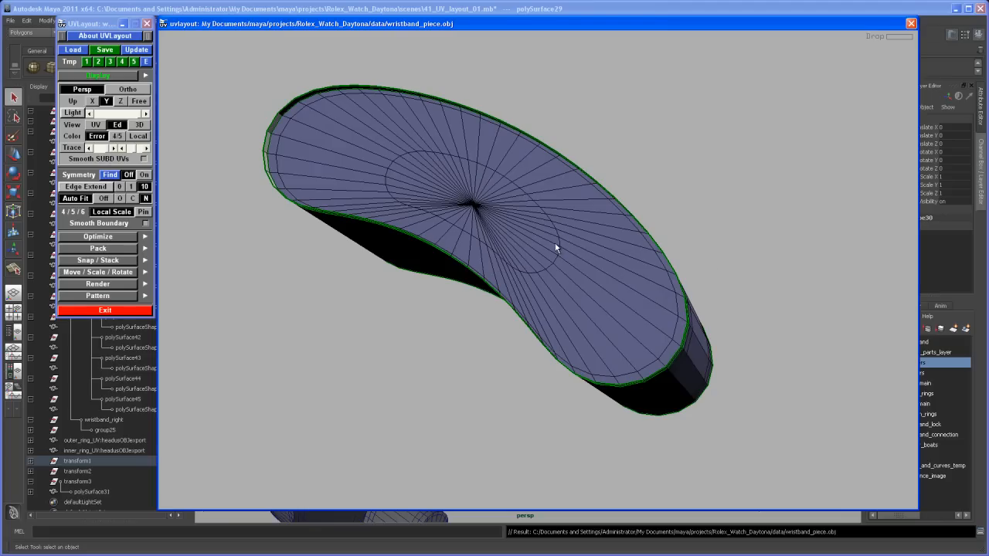
{"action": "key", "text": "d"}
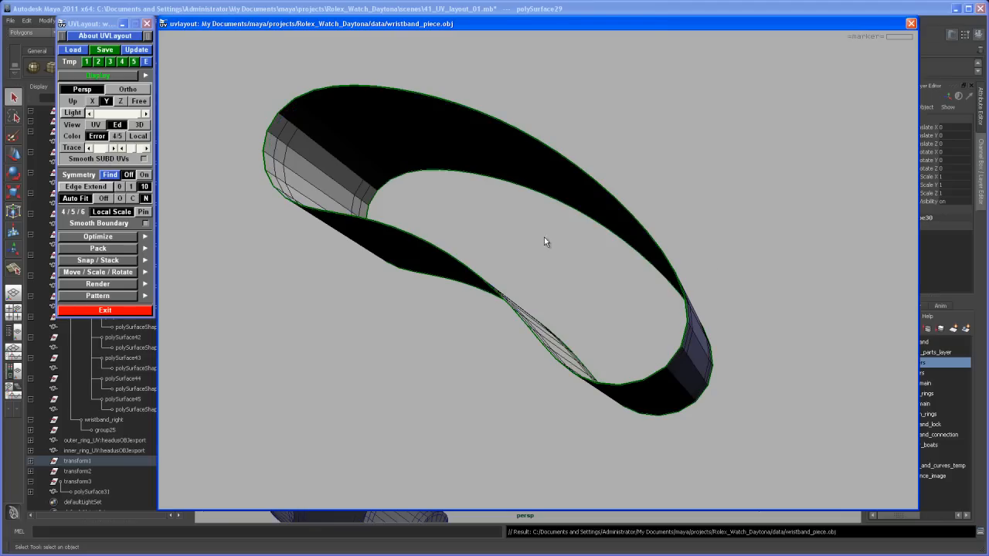
Split the side band open along one lengthwise edge at its rounded end and drop it into the UV view.
{"action": "left_click_drag", "start_coordinate": [572, 256], "coordinate": [593, 236]}
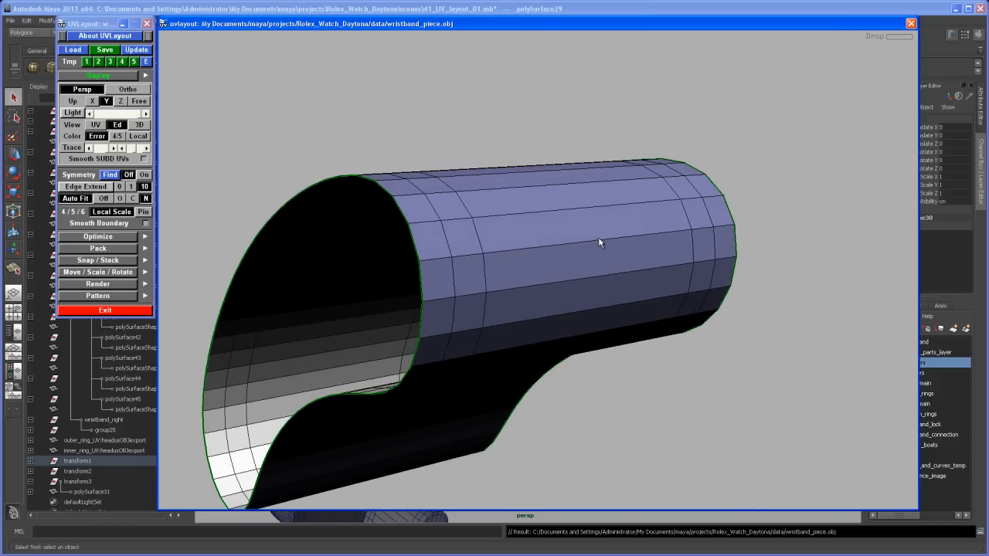
{"action": "key", "text": "c"}
{"action": "key", "text": "Return"}
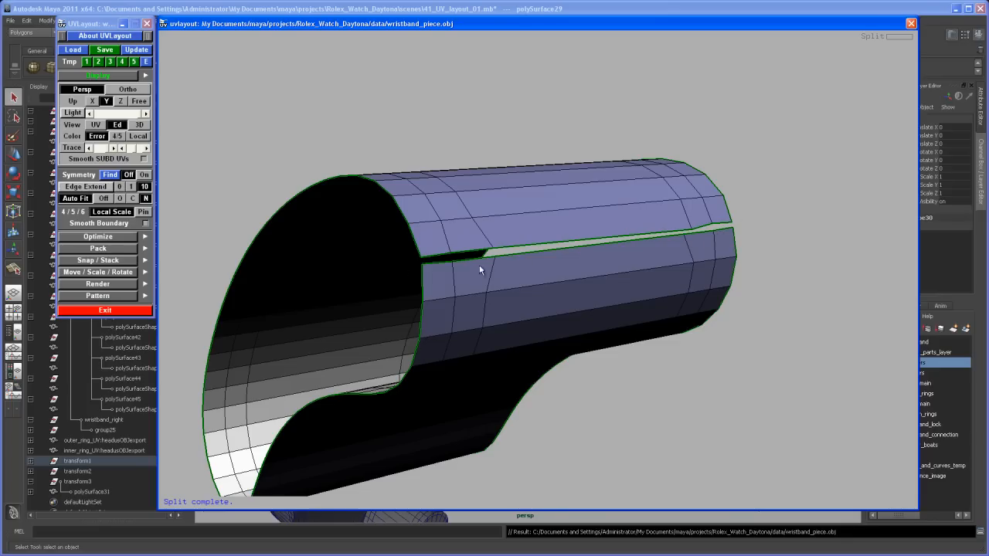
{"action": "left_click_drag", "start_coordinate": [627, 299], "coordinate": [595, 251]}
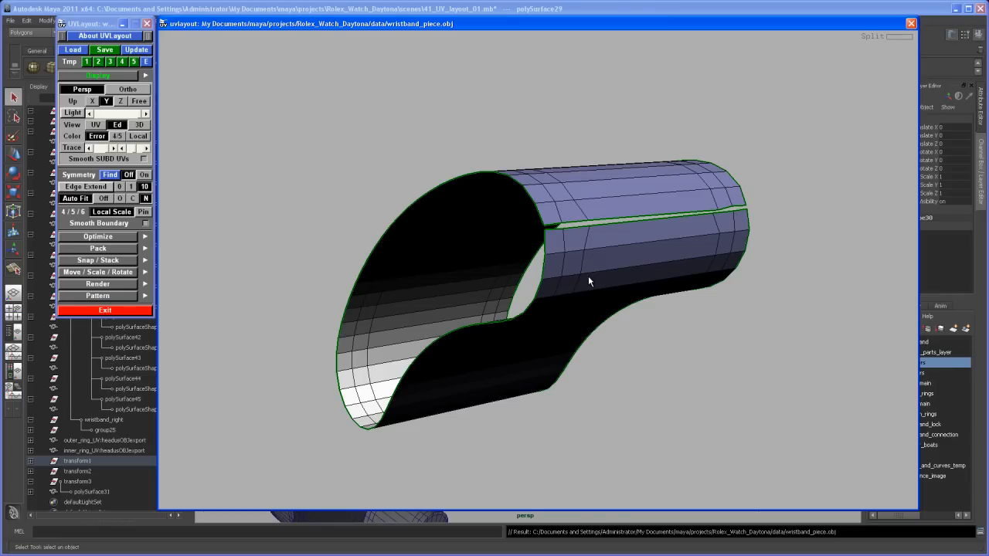
{"action": "key", "text": "d"}
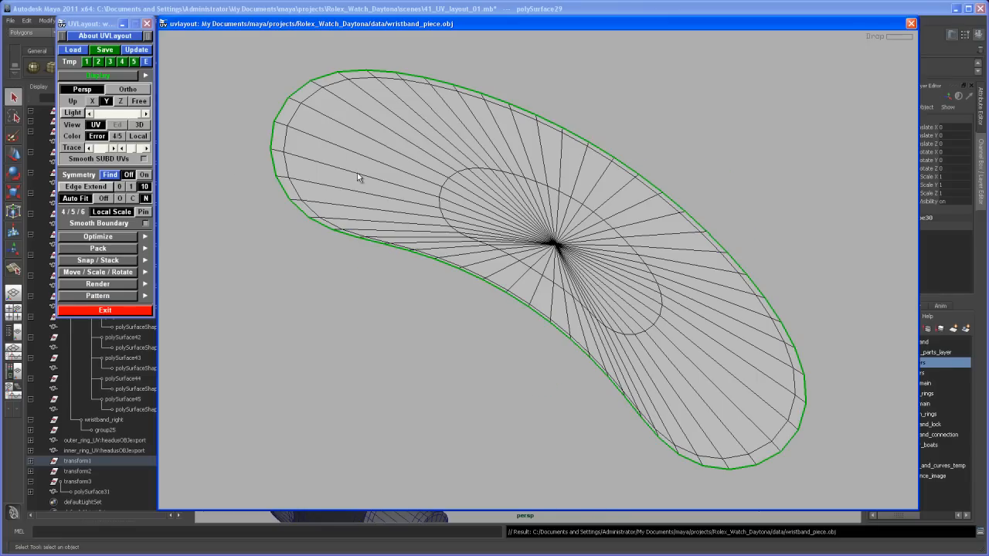
Examine the arrangement of the two cap shells and the side band shell within the UV square.
{"action": "left_click", "coordinate": [97, 126]}
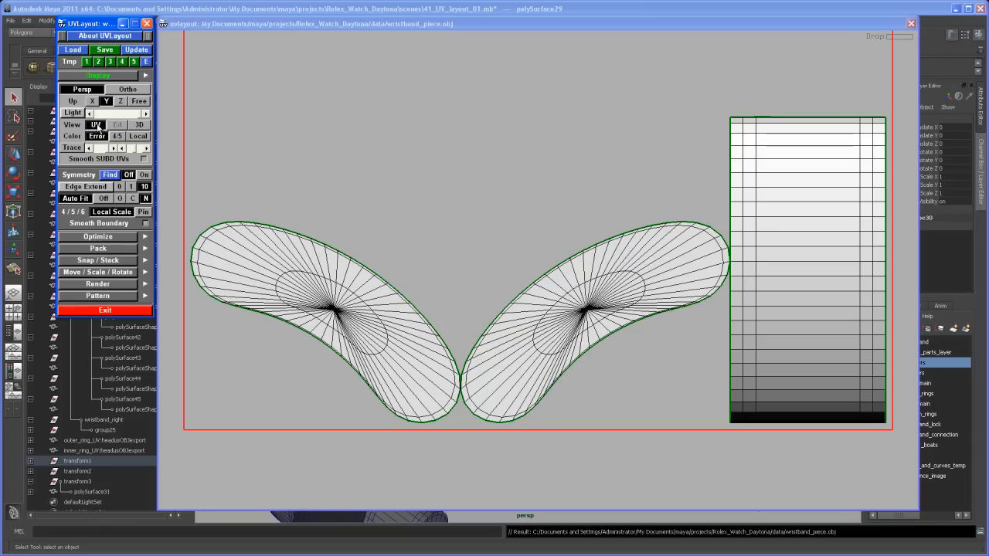
{"action": "middle_click_drag", "start_coordinate": [658, 285], "coordinate": [650, 323]}
{"action": "right_click_drag", "start_coordinate": [650, 323], "coordinate": [578, 260]}
{"action": "middle_click_drag", "start_coordinate": [578, 259], "coordinate": [560, 231]}
{"action": "right_click_drag", "start_coordinate": [559, 232], "coordinate": [496, 188]}
{"action": "middle_click_drag", "start_coordinate": [496, 189], "coordinate": [505, 248]}
{"action": "mouse_move", "coordinate": [505, 249]}
{"action": "right_mouse_down"}
{"action": "mouse_move", "coordinate": [500, 223]}
{"action": "mouse_move", "coordinate": [497, 238]}
{"action": "right_mouse_up"}
{"action": "middle_click_drag", "start_coordinate": [498, 239], "coordinate": [491, 274]}
{"action": "right_click_drag", "start_coordinate": [490, 274], "coordinate": [485, 277]}
{"action": "middle_click_drag", "start_coordinate": [485, 277], "coordinate": [463, 252]}
{"action": "right_click_drag", "start_coordinate": [462, 252], "coordinate": [482, 282]}
{"action": "middle_click_drag", "start_coordinate": [482, 282], "coordinate": [490, 278]}
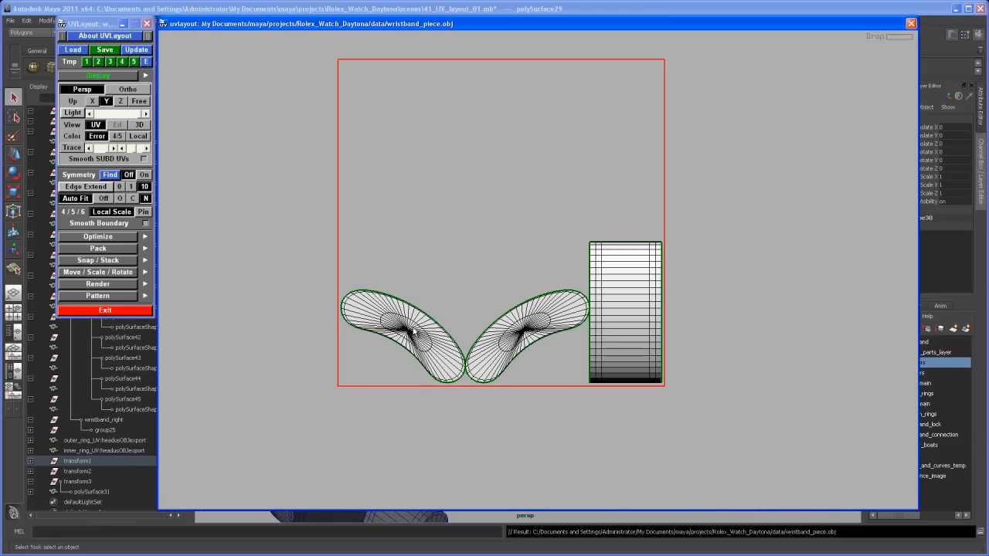
Try to flatten the left cap shell with its boundary released, and drop the distorted shell out of the UV view.
{"action": "key", "text": "f"}
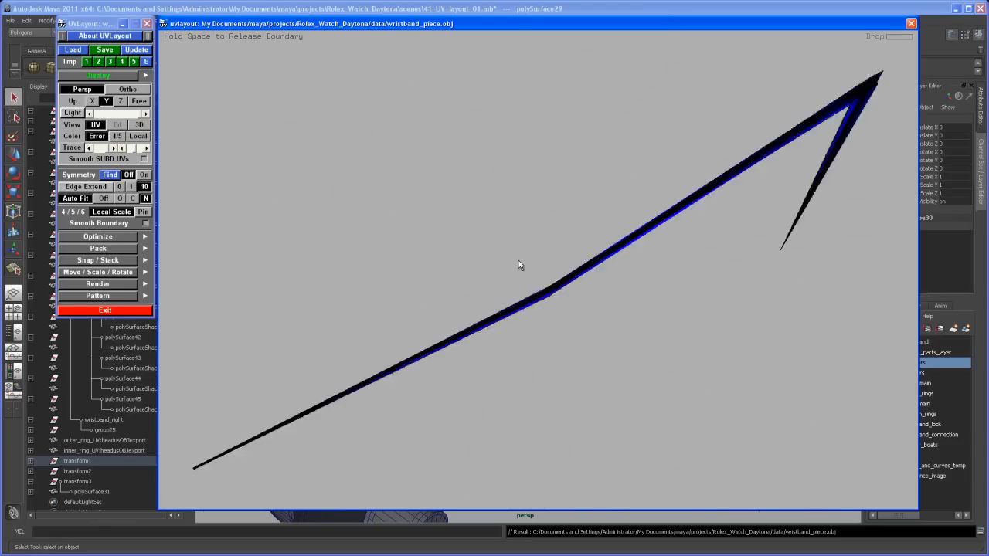
{"action": "key", "text": "space"}
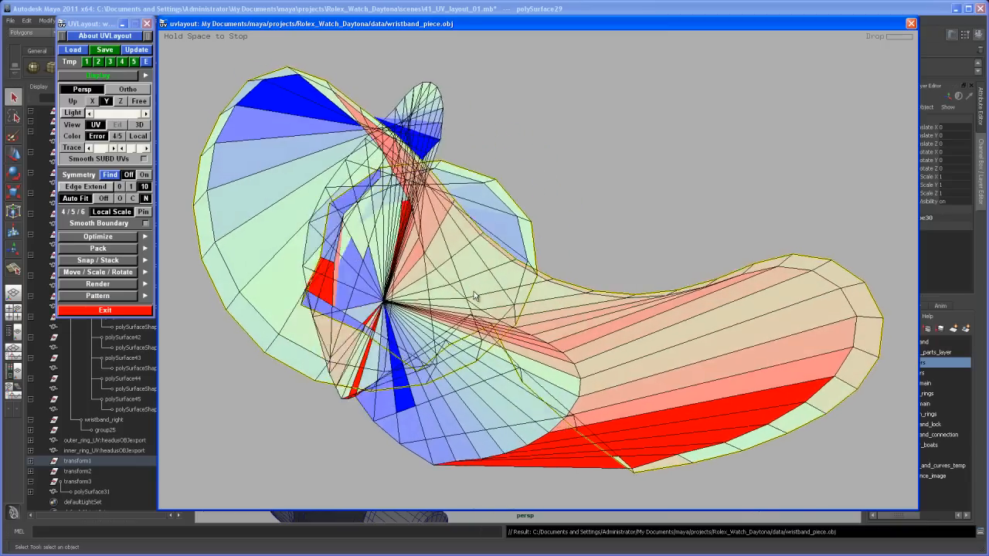
{"action": "key", "text": "space"}
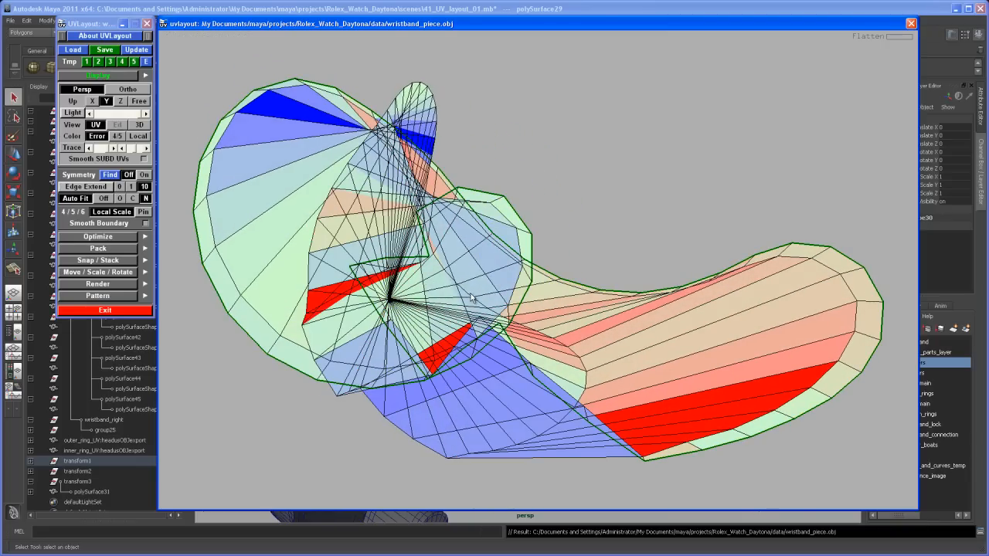
{"action": "right_click_drag", "start_coordinate": [626, 289], "coordinate": [526, 305]}
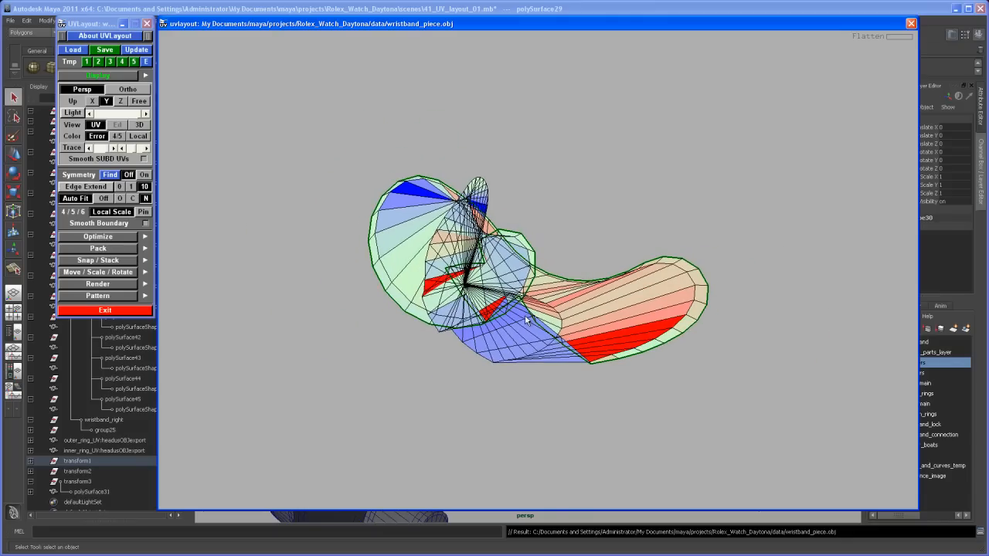
{"action": "key", "text": "d"}
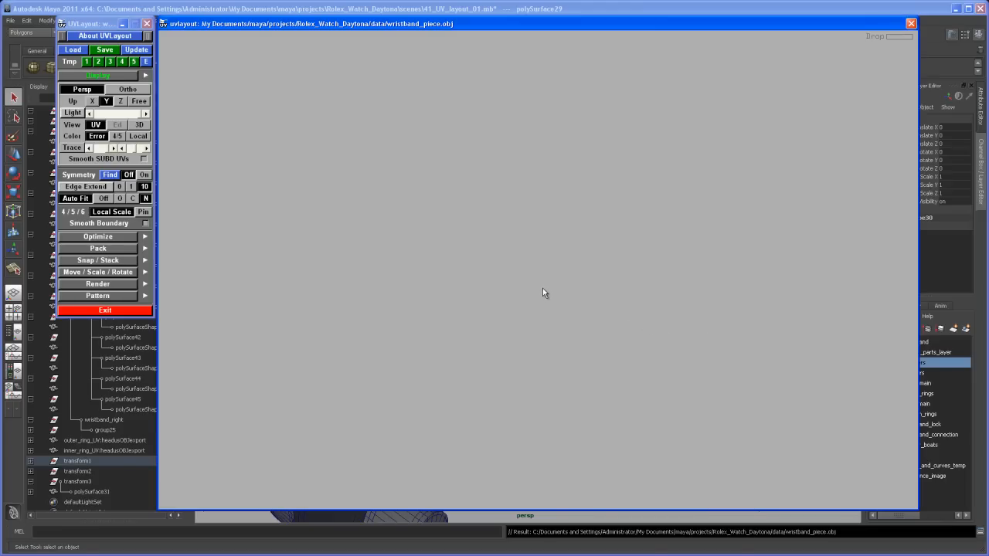
Inspect the split side band in the Ed view and return to the UV view of the cap shells.
{"action": "key", "text": "2"}
{"action": "left_click_drag", "start_coordinate": [533, 330], "coordinate": [639, 347]}
{"action": "mouse_move", "coordinate": [533, 226]}
{"action": "middle_mouse_down"}
{"action": "mouse_move", "coordinate": [510, 239]}
{"action": "mouse_move", "coordinate": [504, 265]}
{"action": "mouse_move", "coordinate": [503, 214]}
{"action": "mouse_move", "coordinate": [523, 224]}
{"action": "middle_mouse_up"}
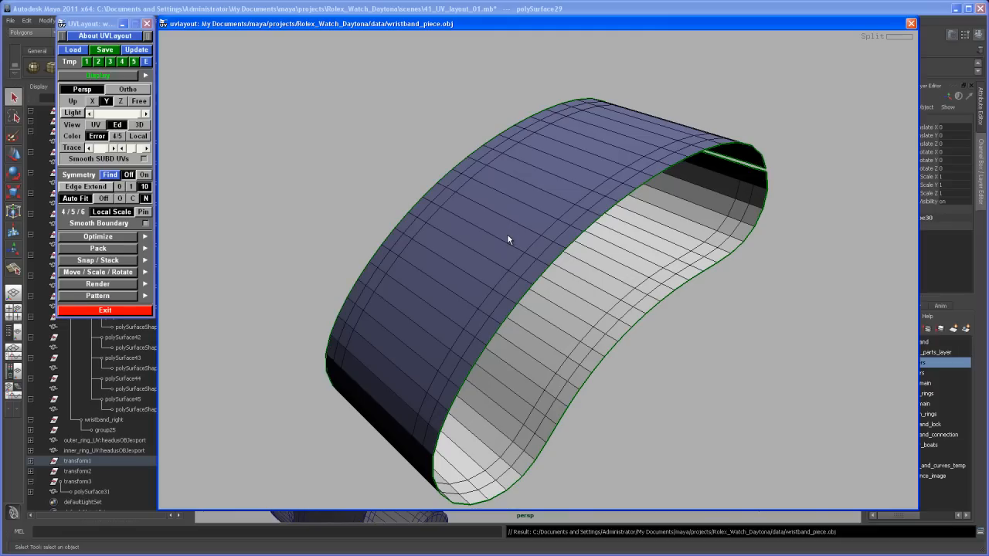
{"action": "key", "text": "1"}
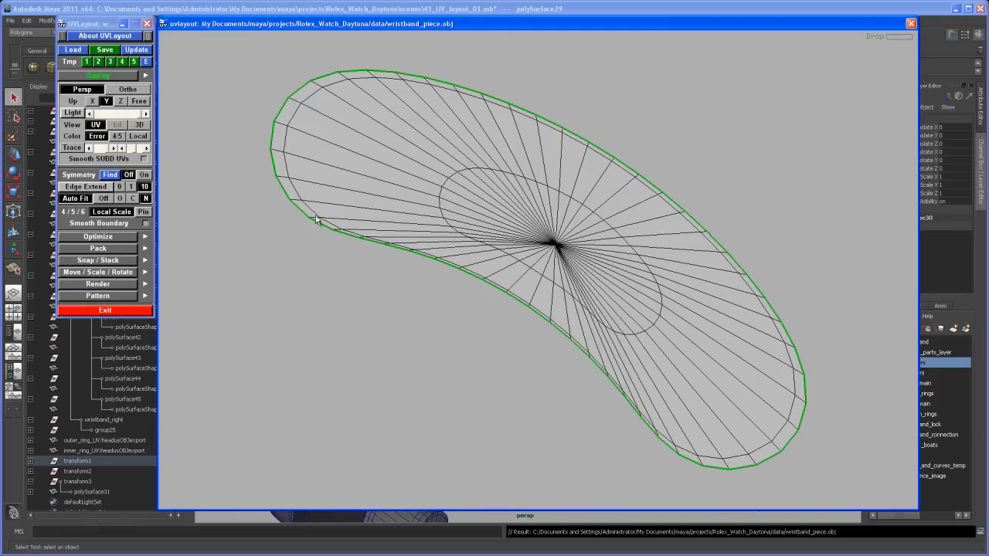
{"action": "left_click", "coordinate": [97, 125]}
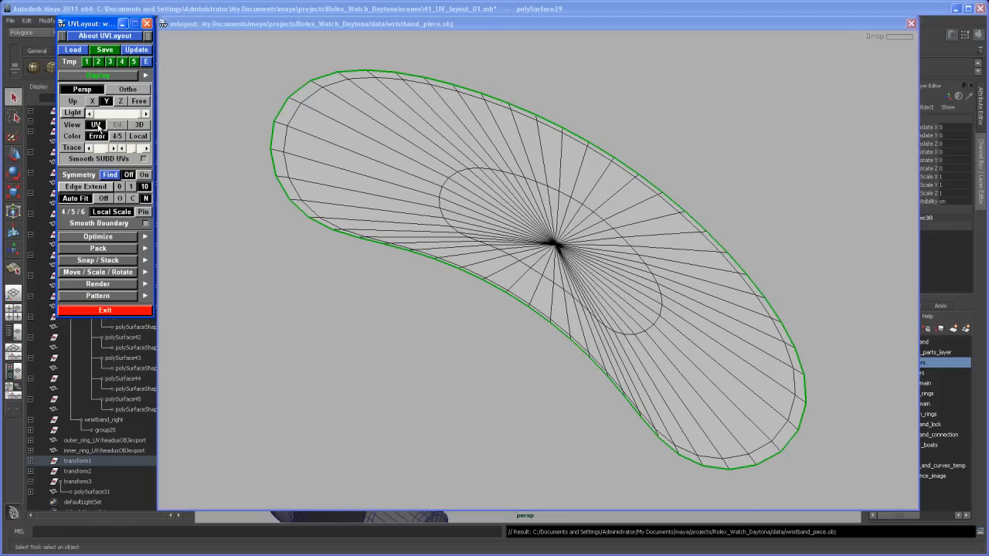
Flatten the side band shell with its boundary released until it forms a long straight strip.
{"action": "left_click", "coordinate": [548, 291]}
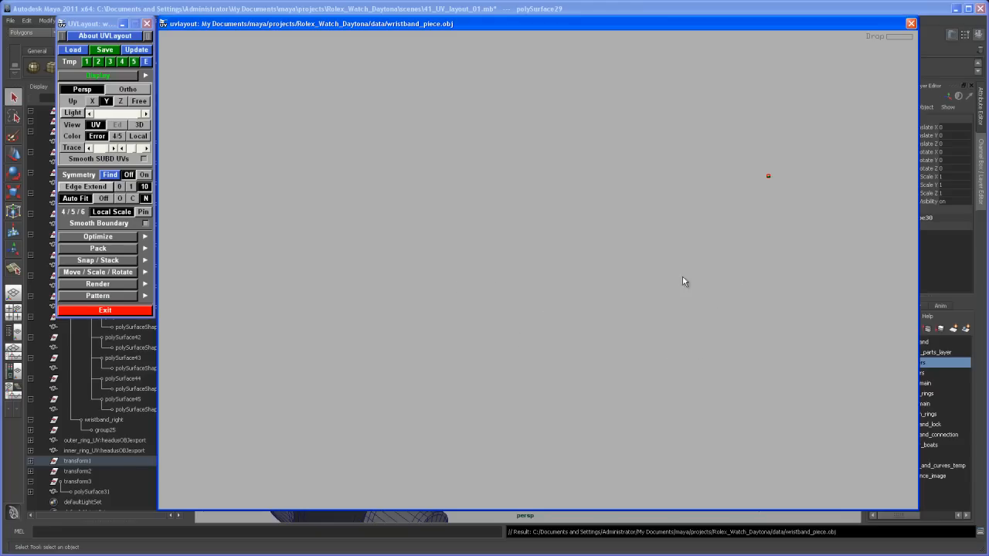
{"action": "right_click_drag", "start_coordinate": [722, 393], "coordinate": [857, 385]}
{"action": "middle_click_drag", "start_coordinate": [761, 351], "coordinate": [587, 373]}
{"action": "right_click_drag", "start_coordinate": [588, 373], "coordinate": [779, 400]}
{"action": "middle_click_drag", "start_coordinate": [522, 237], "coordinate": [550, 306]}
{"action": "right_click_drag", "start_coordinate": [549, 306], "coordinate": [835, 529]}
{"action": "right_click_drag", "start_coordinate": [714, 495], "coordinate": [799, 532]}
{"action": "middle_click_drag", "start_coordinate": [691, 468], "coordinate": [649, 369]}
{"action": "right_click_drag", "start_coordinate": [649, 369], "coordinate": [571, 394]}
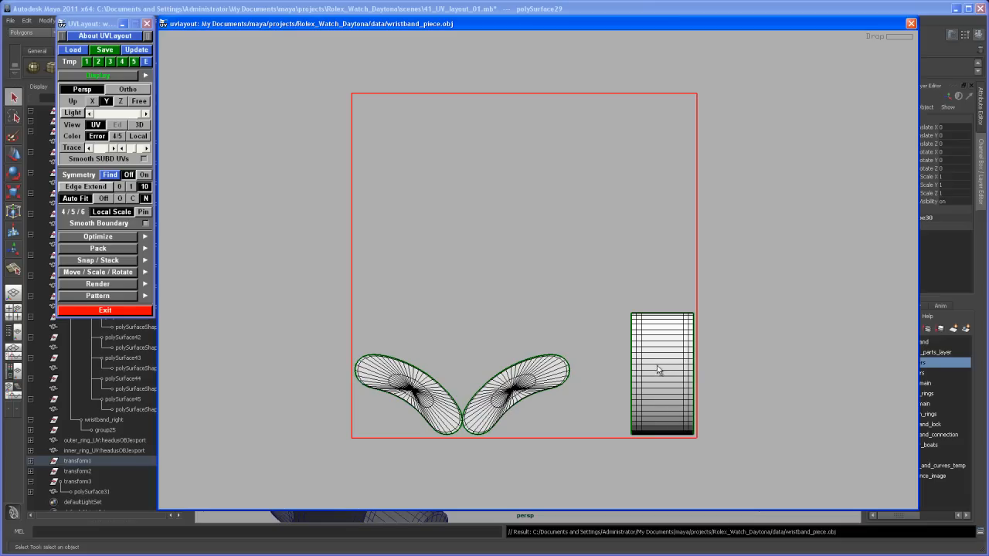
{"action": "key", "text": "f"}
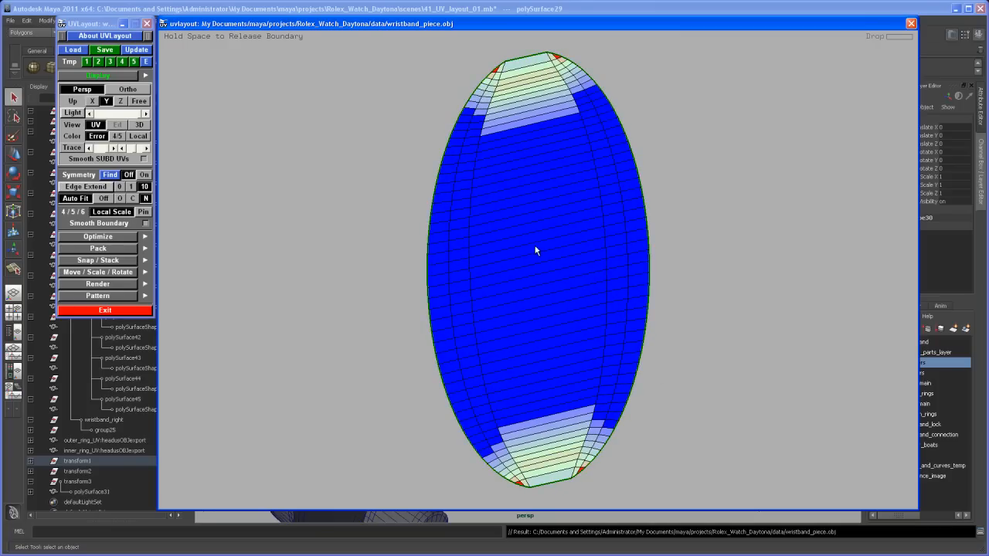
{"action": "key", "text": "space"}
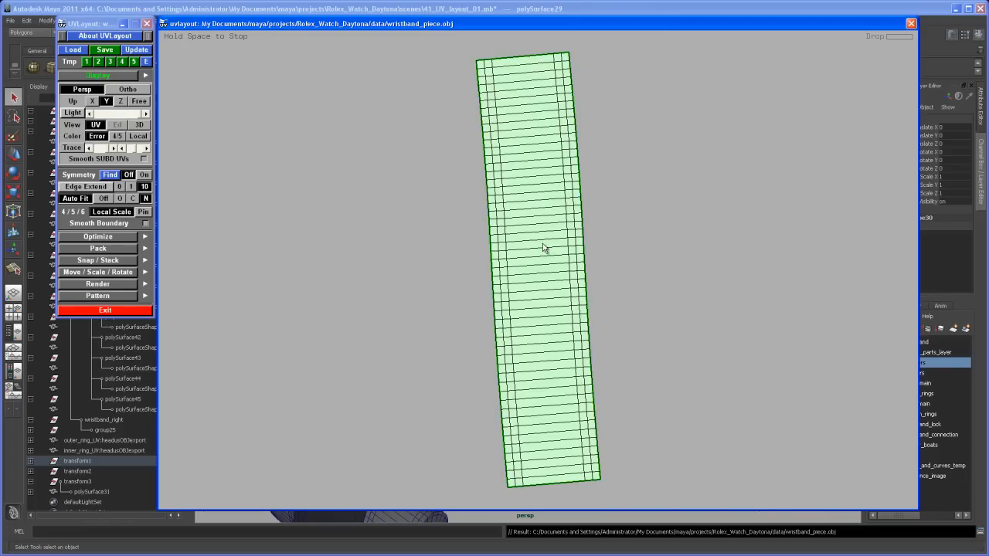
{"action": "key", "text": "space"}
Move the flattened side band shell closer to the two cap shells.
{"action": "right_click_drag", "start_coordinate": [543, 248], "coordinate": [580, 290]}
{"action": "middle_click_drag", "start_coordinate": [579, 290], "coordinate": [589, 293]}
{"action": "right_click_drag", "start_coordinate": [589, 293], "coordinate": [573, 294]}
{"action": "mouse_move", "coordinate": [573, 294]}
{"action": "middle_mouse_down"}
{"action": "mouse_move", "coordinate": [583, 307]}
{"action": "mouse_move", "coordinate": [559, 292]}
{"action": "middle_mouse_up"}
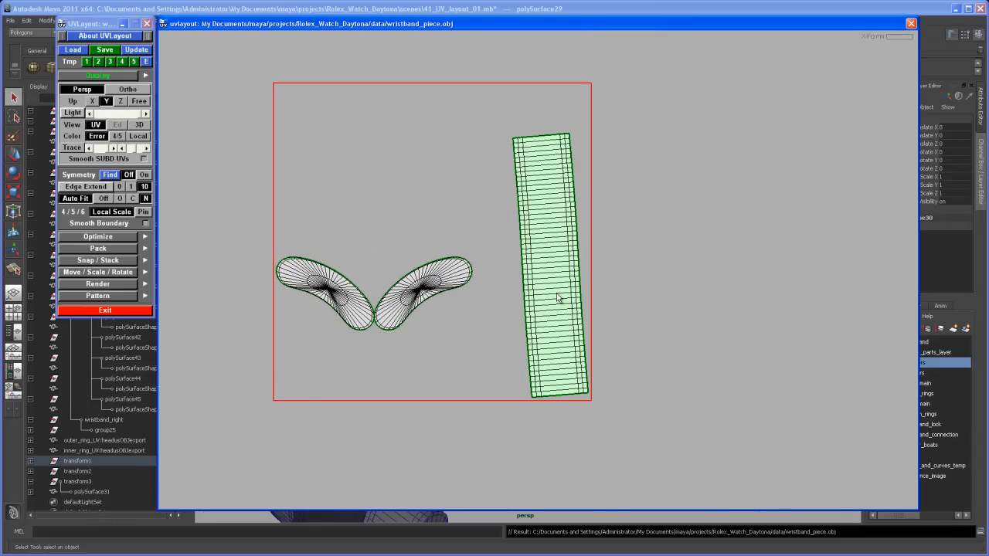
{"action": "middle_click_drag", "start_coordinate": [549, 286], "coordinate": [512, 280]}
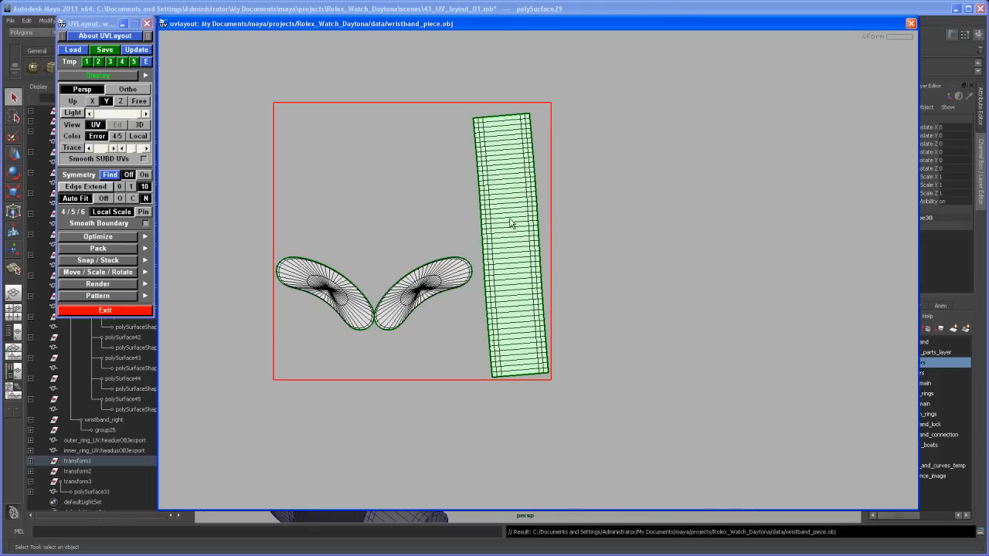
Save the UV layout as wristband_pieceUV.obj and switch to Maya.
{"action": "left_click", "coordinate": [105, 50]}
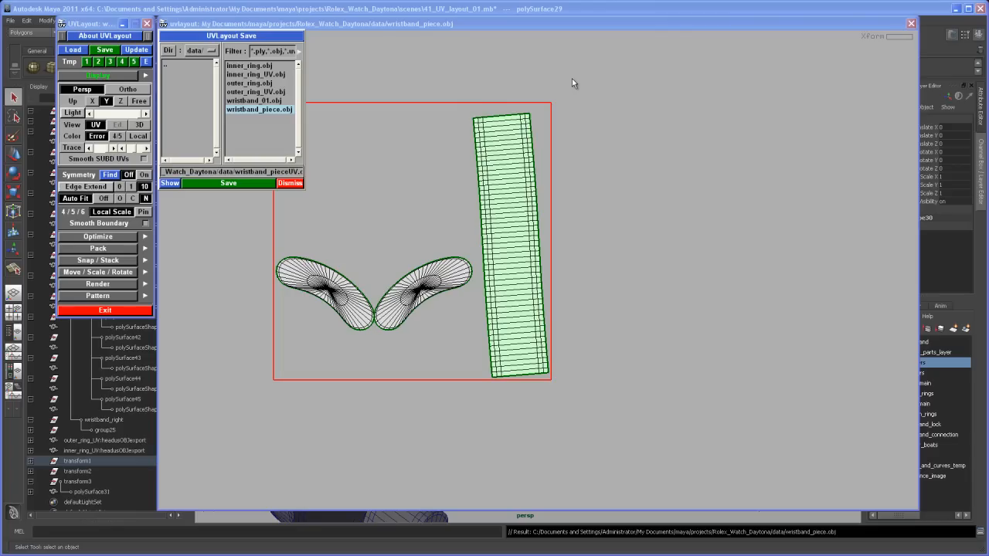
{"action": "left_click", "coordinate": [220, 185]}
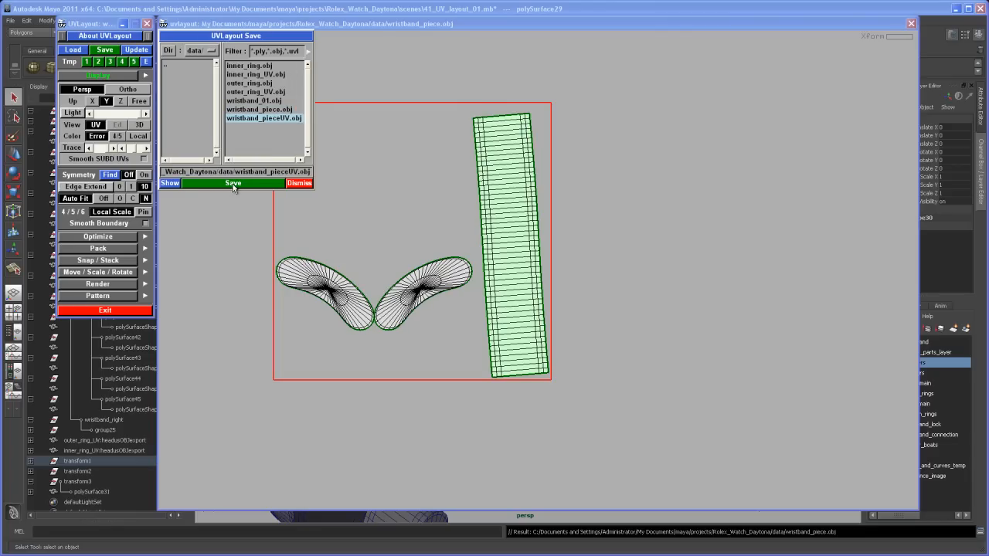
{"action": "key", "text": "alt+Tab"}
{"action": "key", "text": "alt+Tab"}
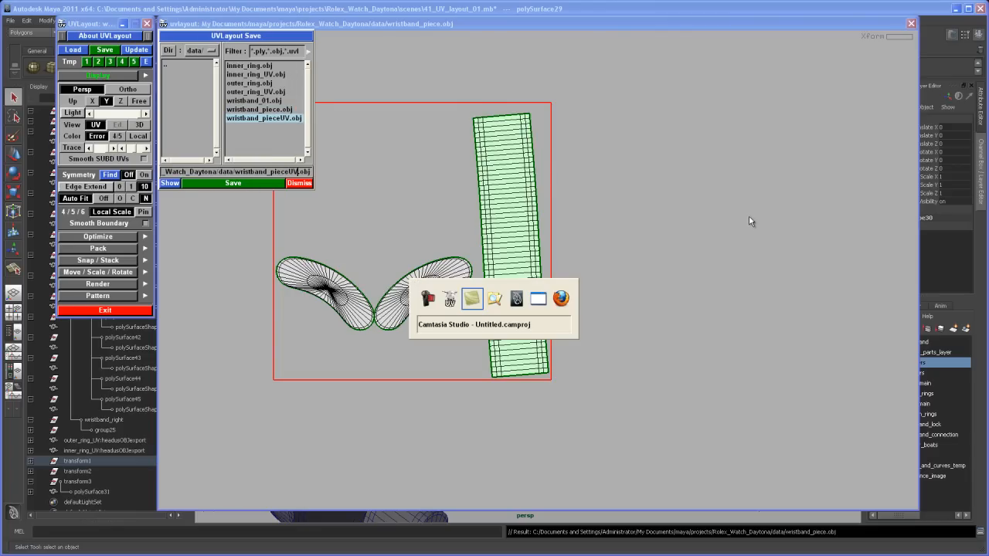
{"action": "key", "text": "alt+Tab"}
{"action": "key", "text": "alt+Tab"}
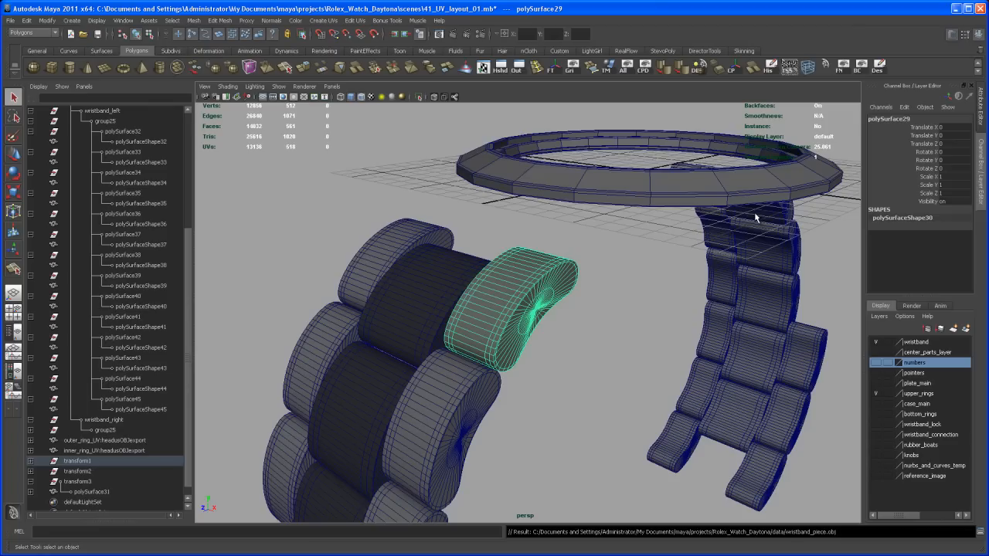
Delete the original outer link at the upper end of the left wristband strap.
{"action": "left_click_drag", "start_coordinate": [682, 279], "coordinate": [577, 364], "text": "alt"}
{"action": "scroll", "coordinate": [562, 339], "scroll_direction": "up", "scroll_amount": 3}
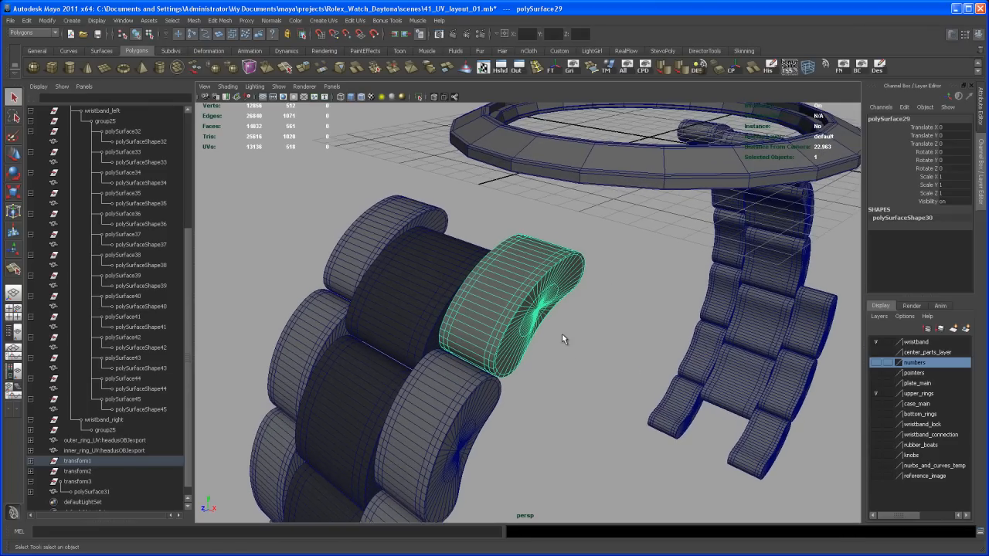
{"action": "left_click", "coordinate": [579, 346]}
{"action": "left_click", "coordinate": [554, 330]}
{"action": "scroll", "coordinate": [553, 330], "scroll_direction": "down", "scroll_amount": 3}
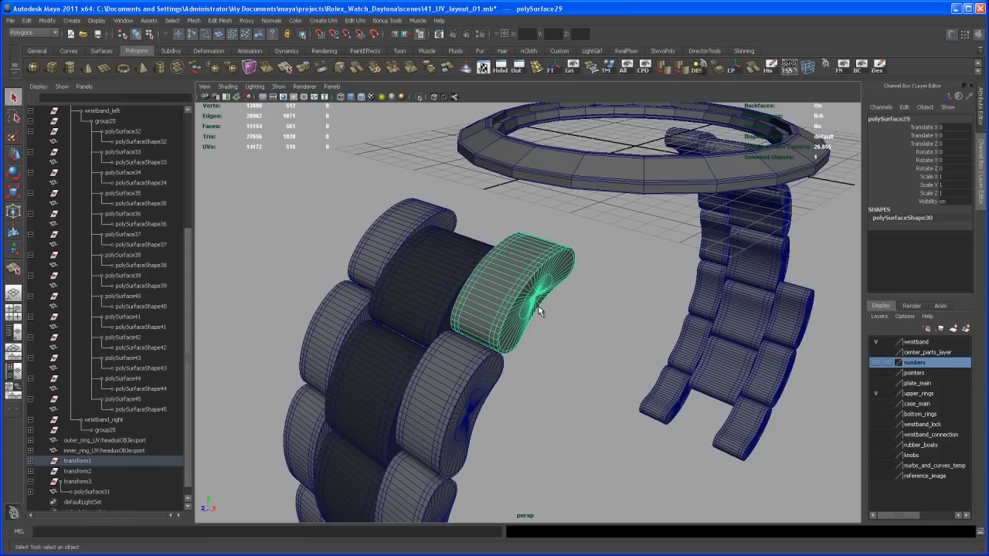
{"action": "key", "text": "Delete"}
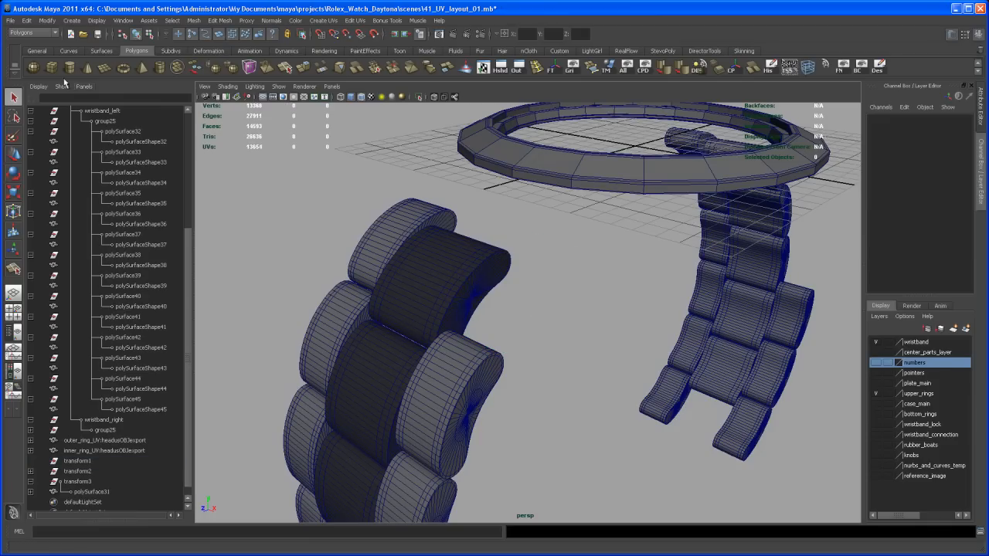
Import wristband_pieceUV.obj into the scene and select the imported link.
{"action": "left_click", "coordinate": [11, 21]}
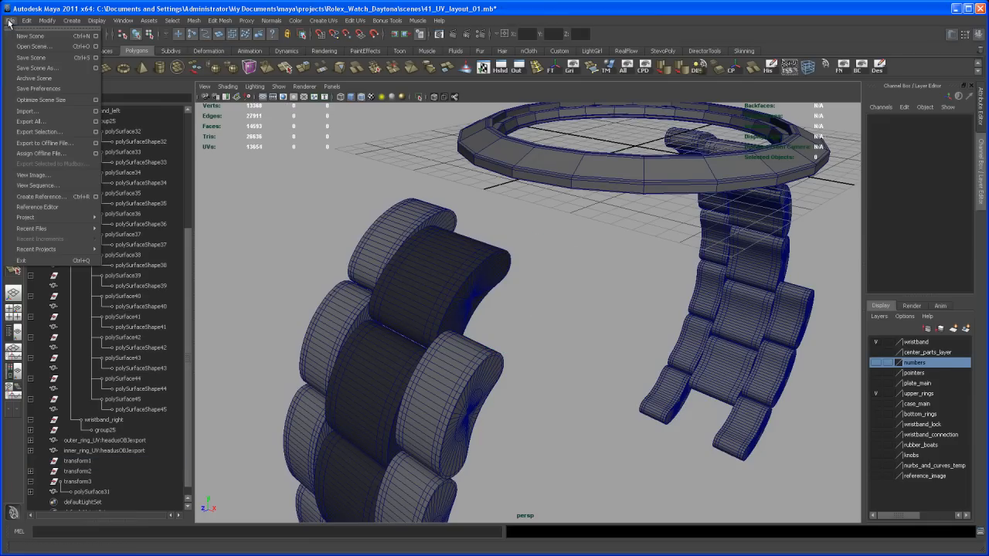
{"action": "left_click", "coordinate": [27, 111]}
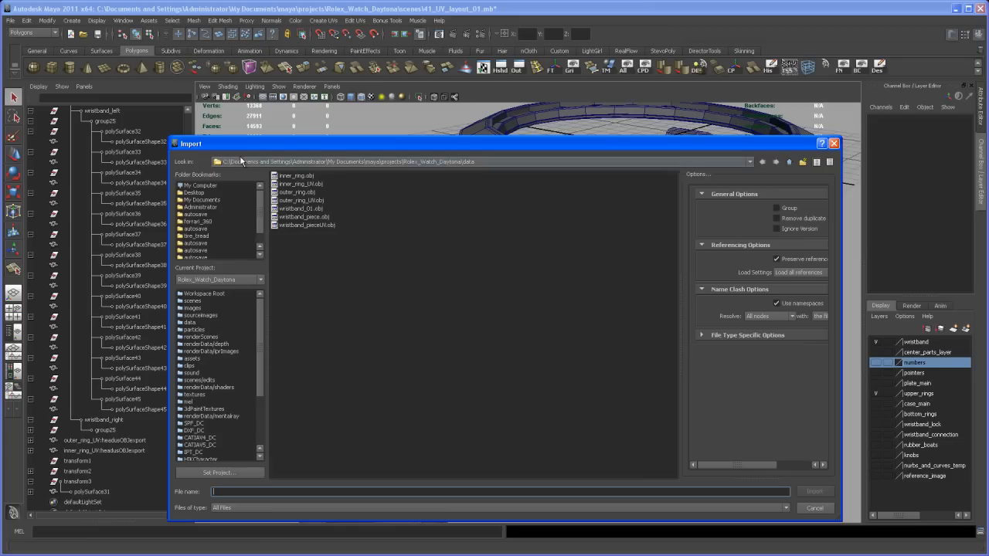
{"action": "left_click", "coordinate": [314, 224]}
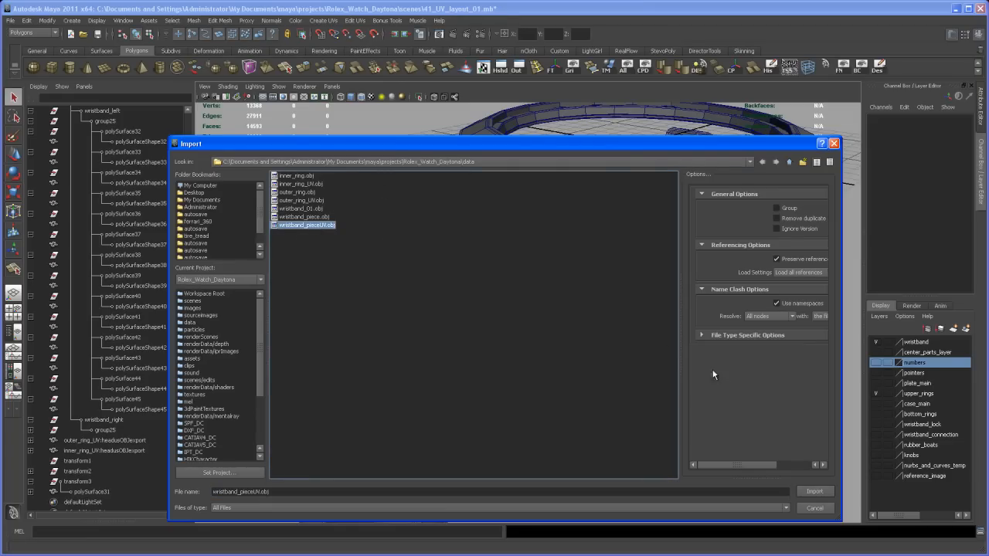
{"action": "left_click", "coordinate": [815, 492]}
{"action": "left_click_drag", "start_coordinate": [554, 318], "coordinate": [660, 327], "text": "alt"}
{"action": "left_click", "coordinate": [534, 304]}
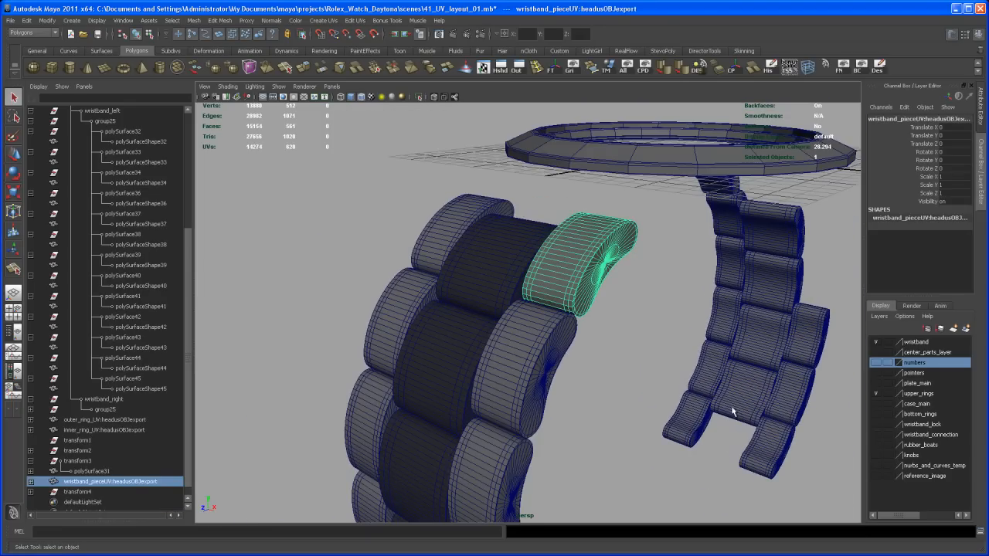
Select all the wristband links on both straps, unparent them from their groups, and clear the selection.
{"action": "right_click_drag", "start_coordinate": [742, 405], "coordinate": [678, 344], "text": "alt"}
{"action": "left_click_drag", "start_coordinate": [678, 344], "coordinate": [633, 331], "text": "alt"}
{"action": "right_click_drag", "start_coordinate": [632, 331], "coordinate": [612, 325], "text": "alt"}
{"action": "left_click_drag", "start_coordinate": [613, 323], "coordinate": [599, 283], "text": "alt"}
{"action": "left_click_drag", "start_coordinate": [449, 197], "coordinate": [618, 476], "text": "alt"}
{"action": "left_click_drag", "start_coordinate": [639, 218], "coordinate": [576, 300], "text": "alt"}
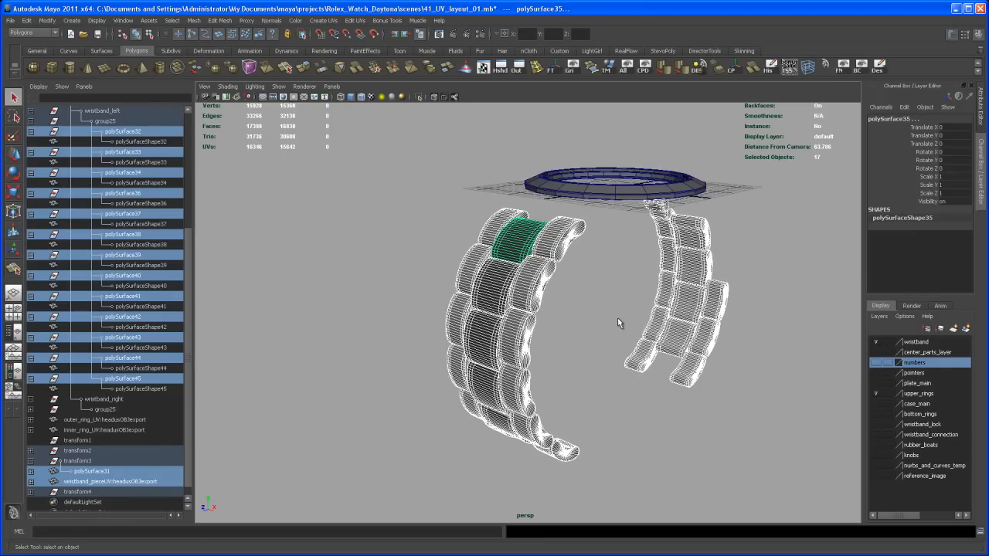
{"action": "left_click", "coordinate": [26, 20]}
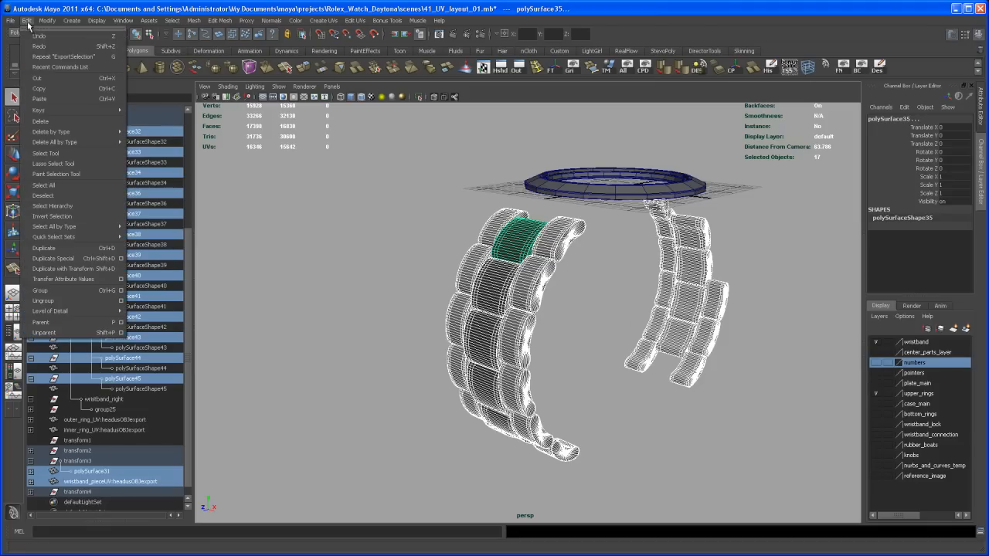
{"action": "left_click", "coordinate": [65, 333]}
{"action": "left_click_drag", "start_coordinate": [660, 330], "coordinate": [576, 299], "text": "alt"}
{"action": "left_click", "coordinate": [647, 329]}
Examine the left wristband strap from several angles with the imported link selected.
{"action": "left_click_drag", "start_coordinate": [637, 300], "coordinate": [570, 242], "text": "alt"}
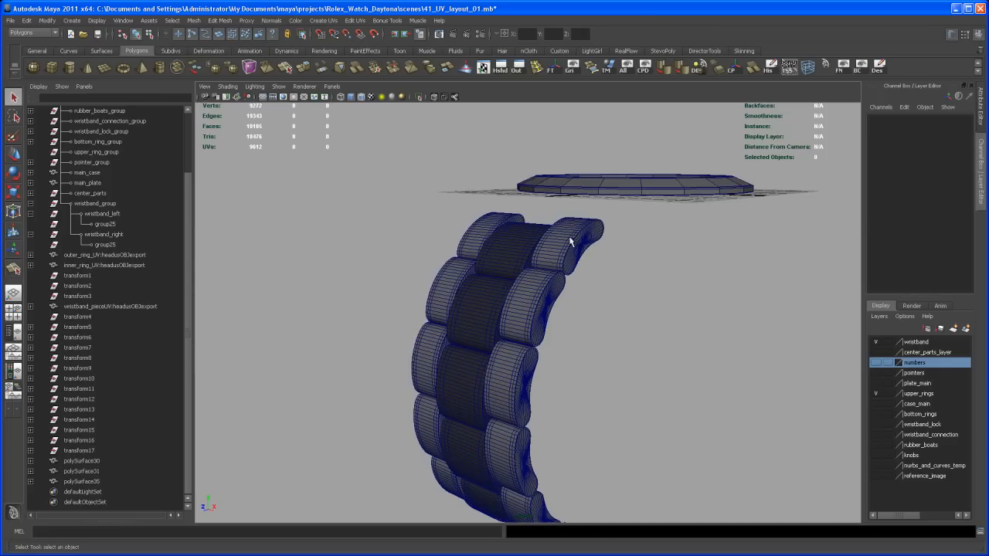
{"action": "left_click_drag", "start_coordinate": [656, 249], "coordinate": [733, 247], "text": "alt"}
{"action": "left_click", "coordinate": [561, 261]}
{"action": "left_click_drag", "start_coordinate": [658, 285], "coordinate": [581, 277], "text": "alt"}
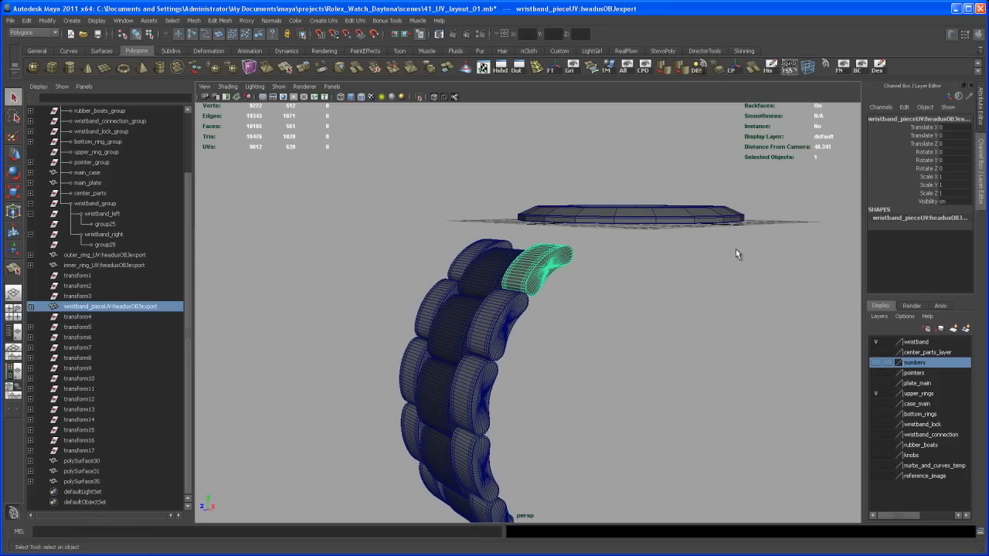
{"action": "left_click_drag", "start_coordinate": [670, 307], "coordinate": [609, 349], "text": "alt"}
{"action": "right_click_drag", "start_coordinate": [609, 349], "coordinate": [593, 302], "text": "alt"}
{"action": "middle_click_drag", "start_coordinate": [594, 301], "coordinate": [601, 345], "text": "alt"}
{"action": "left_click_drag", "start_coordinate": [600, 345], "coordinate": [585, 333], "text": "alt"}
{"action": "right_click_drag", "start_coordinate": [585, 333], "coordinate": [597, 336], "text": "alt"}
{"action": "left_click_drag", "start_coordinate": [596, 335], "coordinate": [567, 256], "text": "alt"}
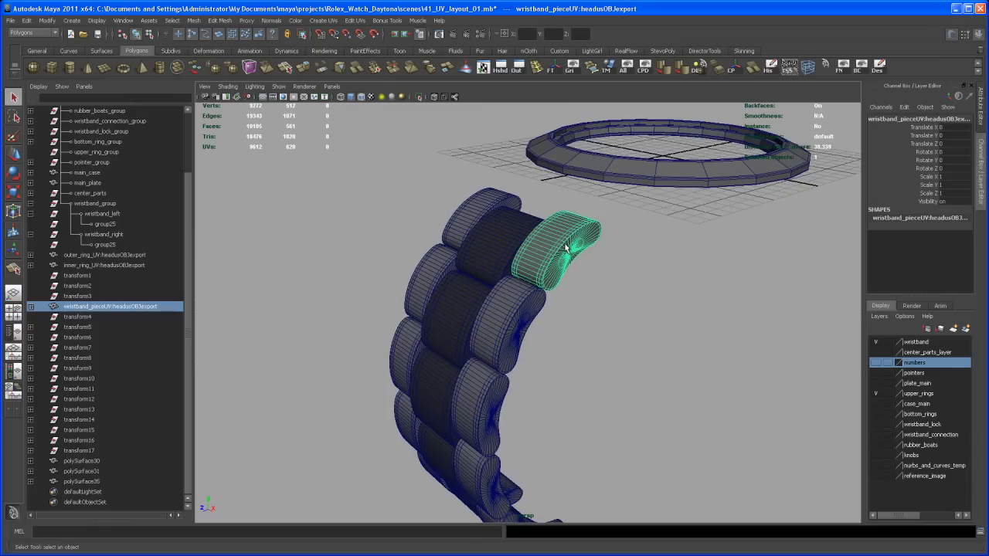
Show the imported link's UVs in the UV Texture Editor and enlarge the editor window.
{"action": "left_click", "coordinate": [576, 292]}
{"action": "left_click", "coordinate": [561, 247]}
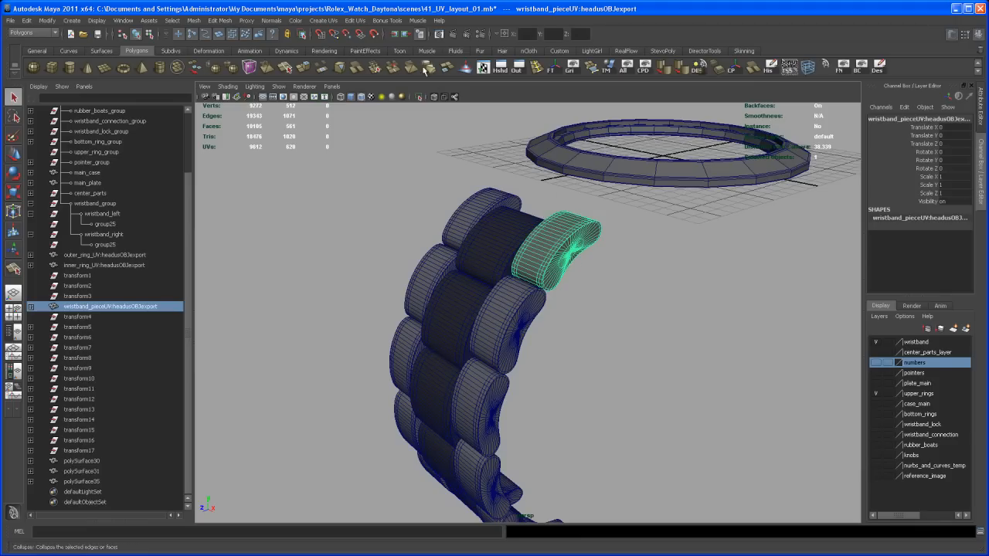
{"action": "left_click", "coordinate": [359, 20]}
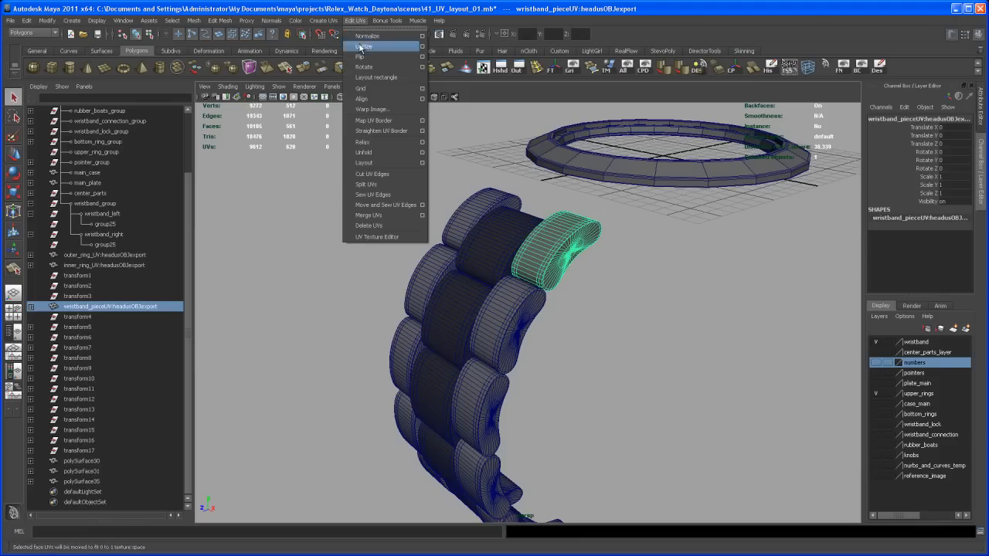
{"action": "left_click", "coordinate": [393, 236]}
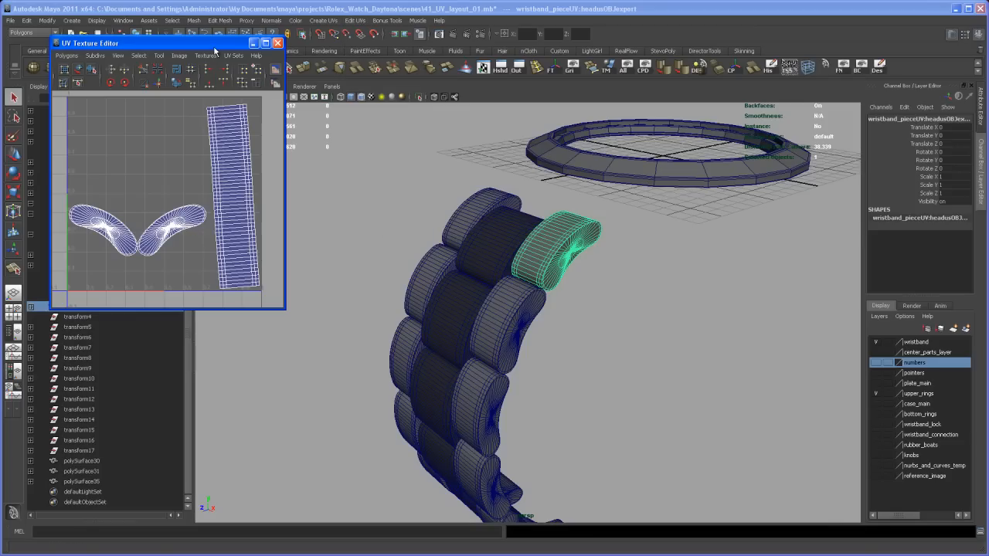
{"action": "left_click_drag", "start_coordinate": [370, 271], "coordinate": [630, 513]}
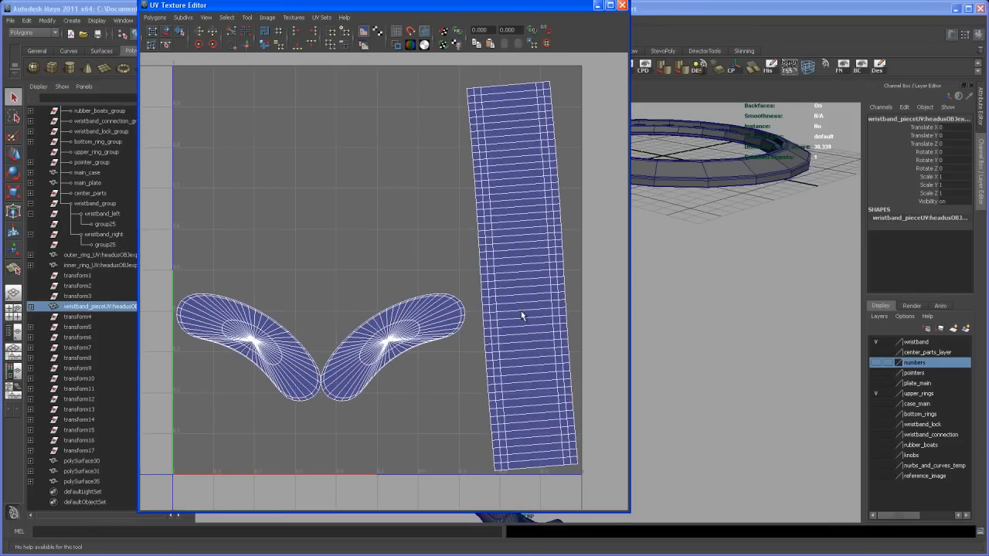
Select the whole side band UV shell, starting from a few UVs on its long edge.
{"action": "middle_click_drag", "start_coordinate": [529, 355], "coordinate": [523, 358], "text": "alt"}
{"action": "right_click_drag", "start_coordinate": [523, 358], "coordinate": [509, 332], "text": "alt"}
{"action": "middle_click_drag", "start_coordinate": [509, 332], "coordinate": [519, 320], "text": "alt"}
{"action": "right_click", "coordinate": [535, 284]}
{"action": "right_click_drag", "start_coordinate": [536, 285], "coordinate": [557, 282]}
{"action": "left_click_drag", "start_coordinate": [536, 273], "coordinate": [557, 291]}
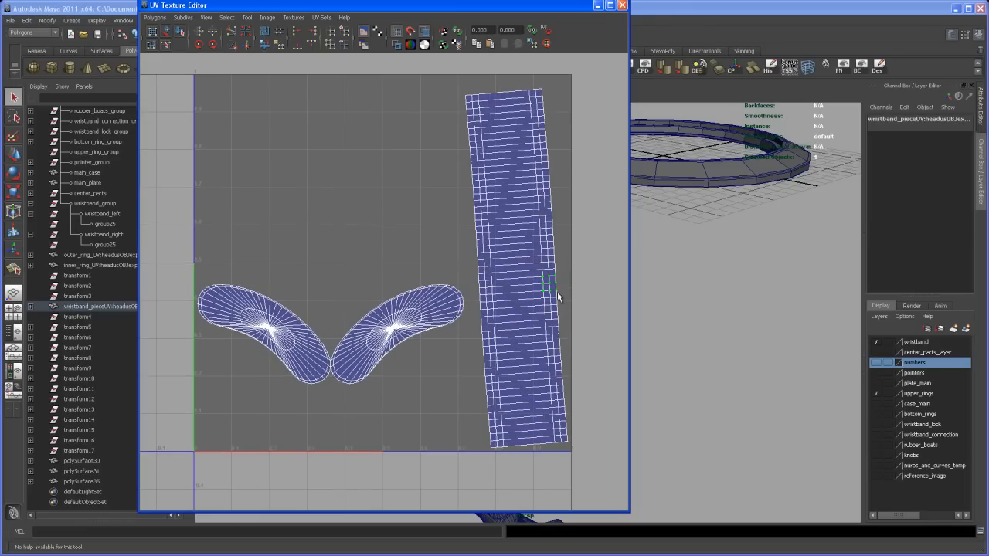
{"action": "left_click", "coordinate": [227, 17]}
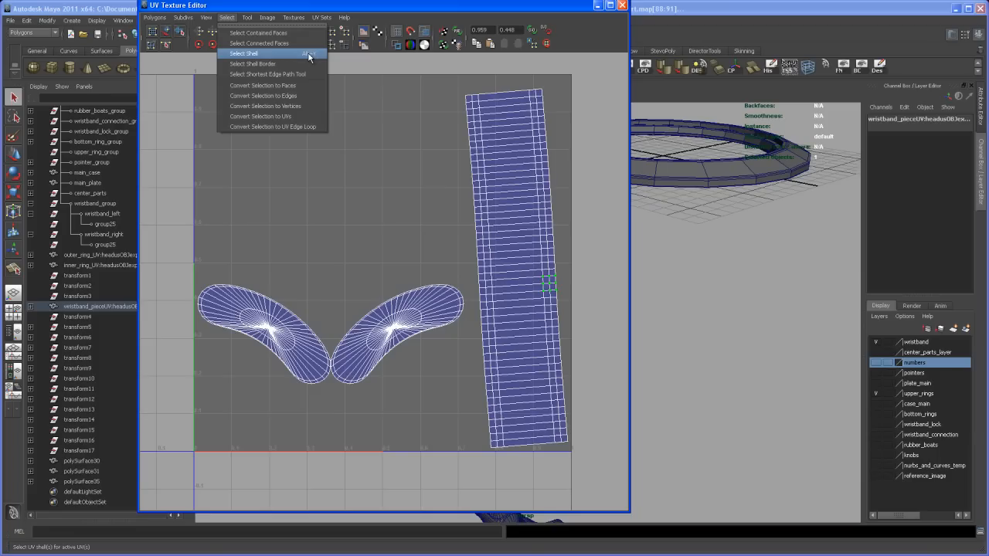
{"action": "left_click", "coordinate": [251, 52]}
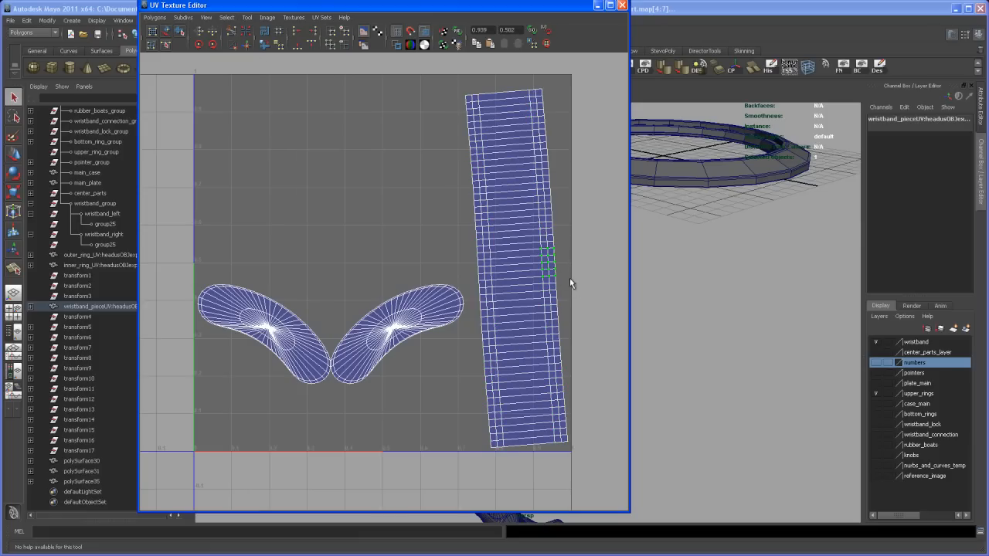
{"action": "left_click", "coordinate": [541, 249]}
{"action": "key", "text": "w"}
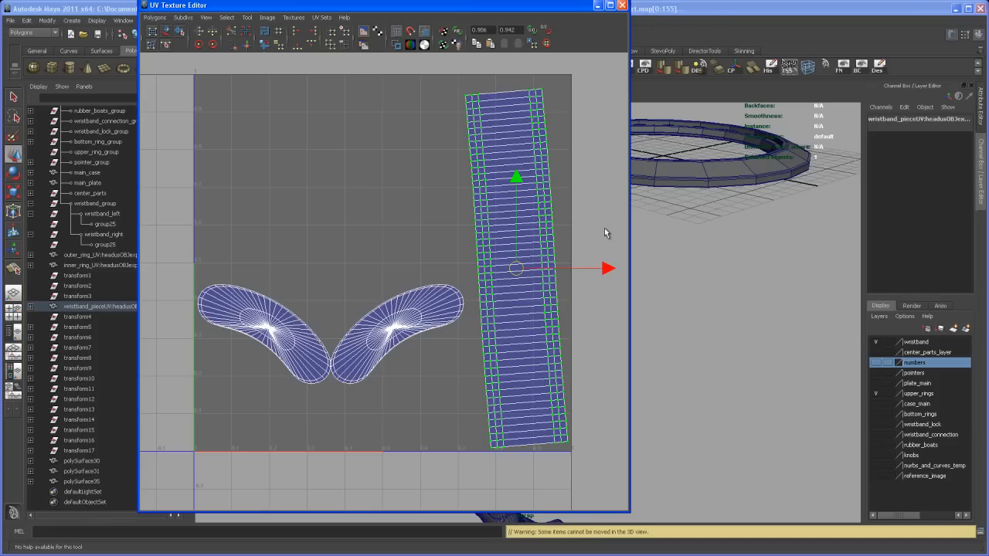
Rotate the side band shell until its long edges stand upright.
{"action": "middle_click_drag", "start_coordinate": [568, 287], "coordinate": [562, 275], "text": "alt"}
{"action": "right_click_drag", "start_coordinate": [561, 278], "coordinate": [550, 300], "text": "alt"}
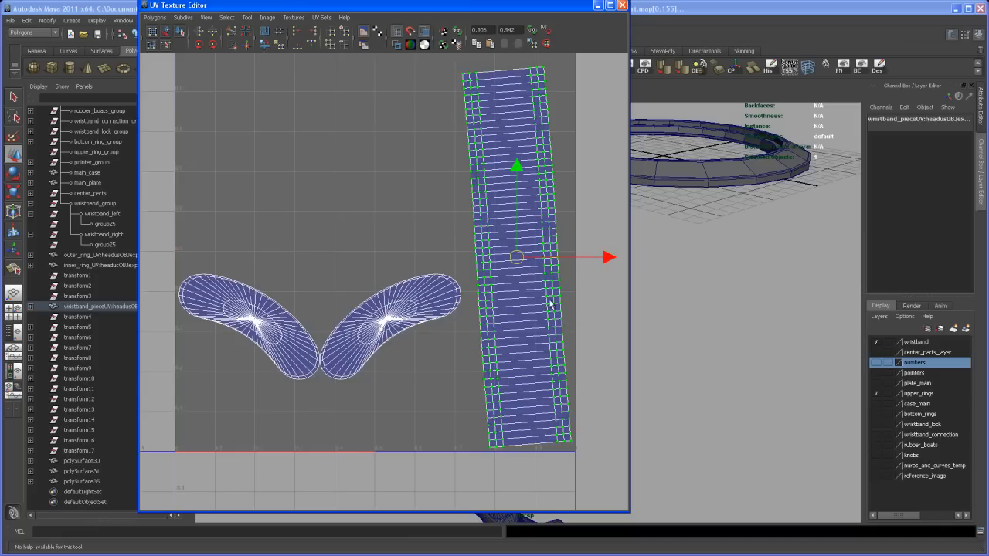
{"action": "middle_click_drag", "start_coordinate": [550, 305], "coordinate": [525, 332], "text": "alt"}
{"action": "key", "text": "e"}
{"action": "left_click_drag", "start_coordinate": [574, 242], "coordinate": [581, 247]}
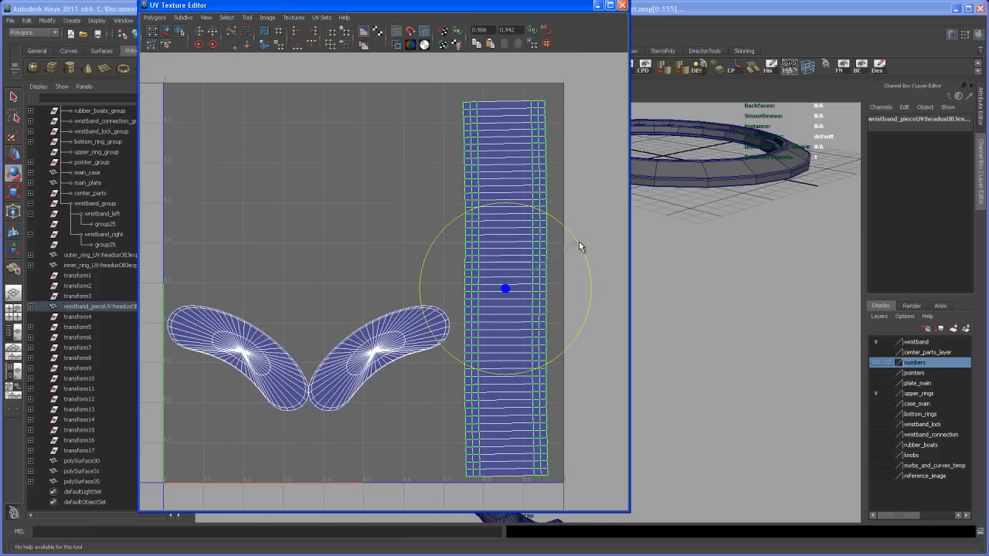
Move the side band shell slightly upward within the UV square.
{"action": "key", "text": "w"}
{"action": "mouse_move", "coordinate": [508, 287]}
{"action": "left_mouse_down"}
{"action": "mouse_move", "coordinate": [508, 276]}
{"action": "mouse_move", "coordinate": [502, 292]}
{"action": "left_mouse_up"}
{"action": "middle_click_drag", "start_coordinate": [502, 292], "coordinate": [521, 302], "text": "alt"}
{"action": "right_click_drag", "start_coordinate": [521, 301], "coordinate": [492, 271], "text": "alt"}
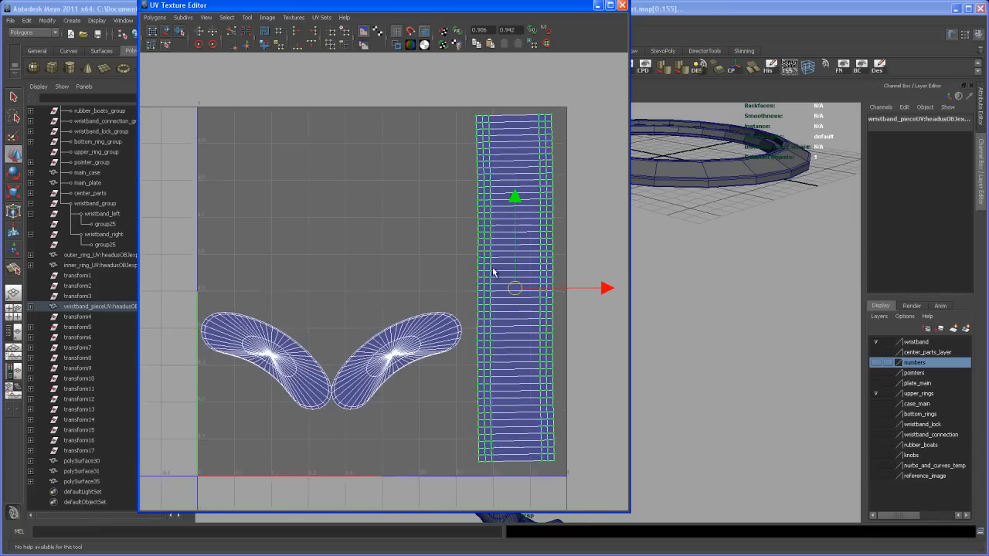
{"action": "middle_click_drag", "start_coordinate": [538, 251], "coordinate": [541, 232], "text": "alt"}
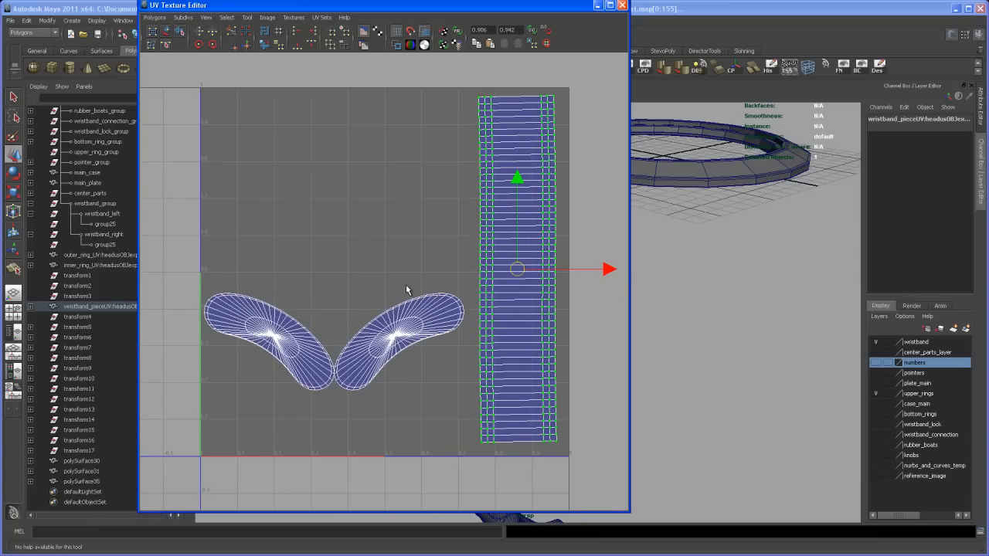
Deselect the side band UVs, return to the model, and select the imported top wristband link as a whole object.
{"action": "left_click_drag", "start_coordinate": [424, 274], "coordinate": [444, 318]}
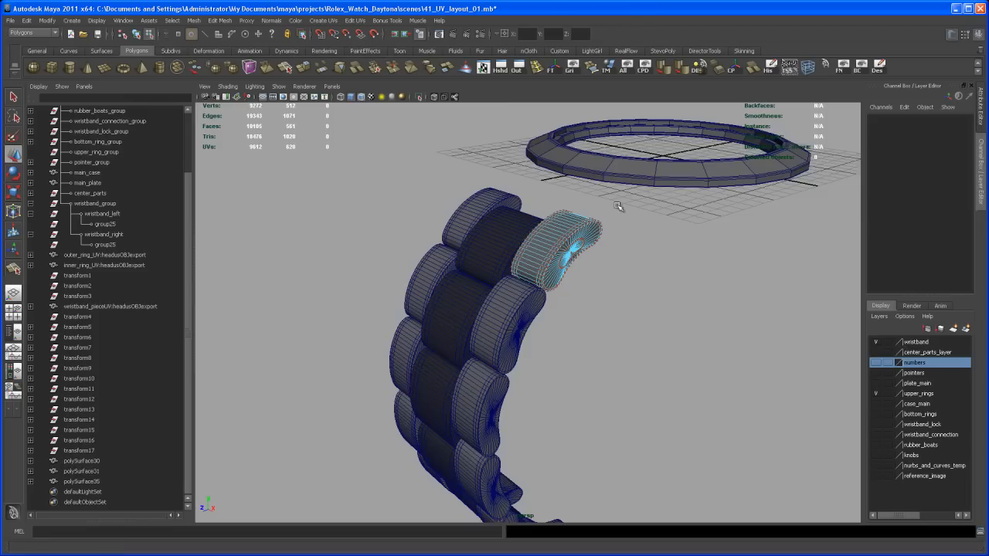
{"action": "left_click_drag", "start_coordinate": [618, 206], "coordinate": [553, 283], "text": "alt"}
{"action": "right_click_drag", "start_coordinate": [541, 276], "coordinate": [546, 271]}
{"action": "left_click", "coordinate": [546, 271]}
{"action": "left_click_drag", "start_coordinate": [547, 271], "coordinate": [533, 311], "text": "alt"}
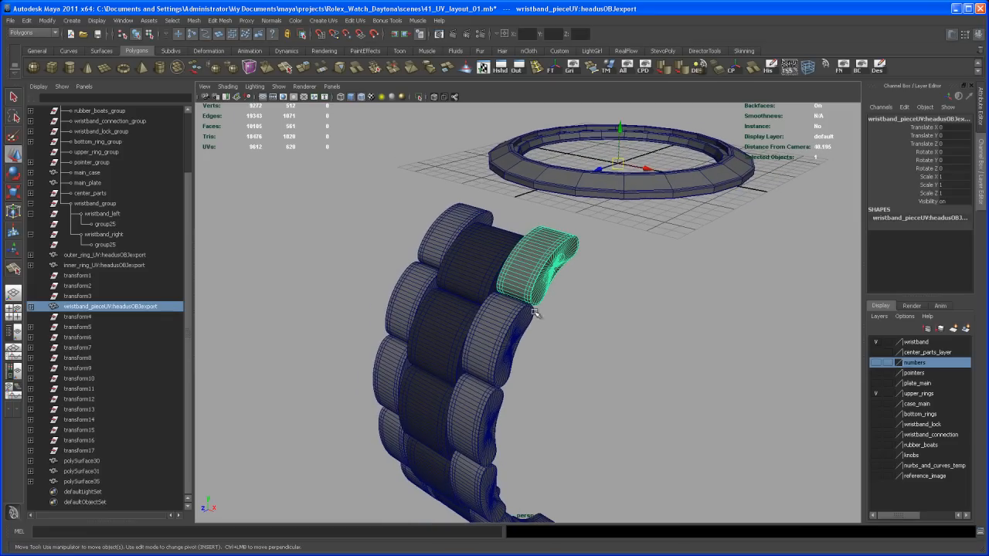
Transfer the imported link's attributes, including all UV sets, to the second link below it, using reset Transfer Attributes options.
{"action": "left_click", "coordinate": [500, 329], "text": "shift"}
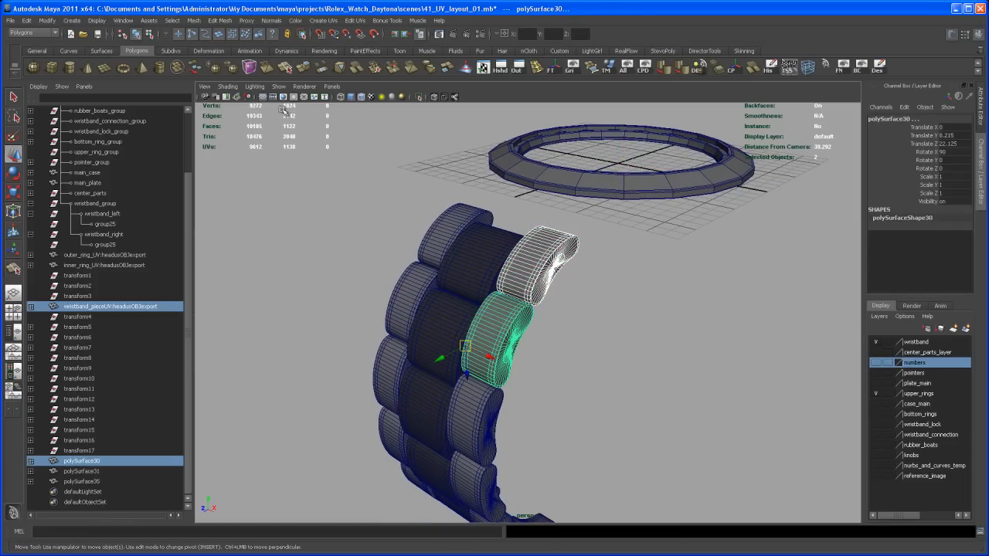
{"action": "left_click", "coordinate": [193, 21]}
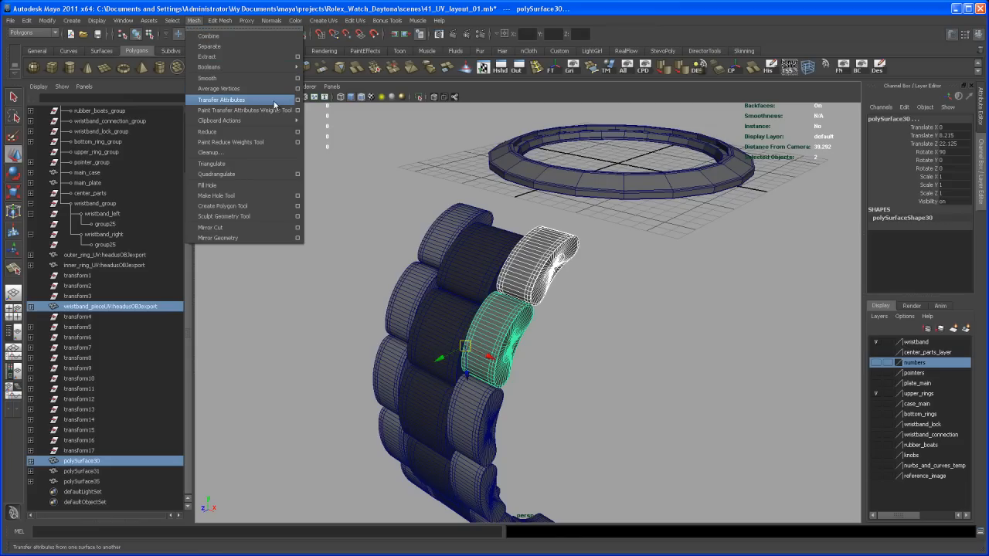
{"action": "left_click", "coordinate": [298, 100]}
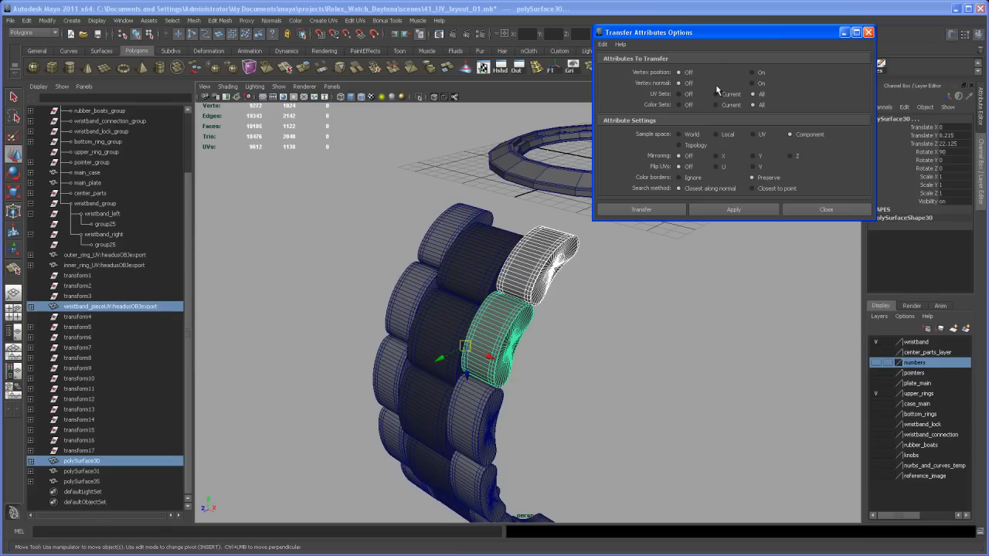
{"action": "left_click", "coordinate": [606, 46]}
{"action": "left_click", "coordinate": [620, 70]}
{"action": "left_click", "coordinate": [735, 213]}
{"action": "mouse_move", "coordinate": [594, 373]}
{"action": "left_mouse_down", "text": "alt"}
{"action": "mouse_move", "coordinate": [571, 363]}
{"action": "mouse_move", "coordinate": [583, 363]}
{"action": "left_mouse_up", "text": "alt"}
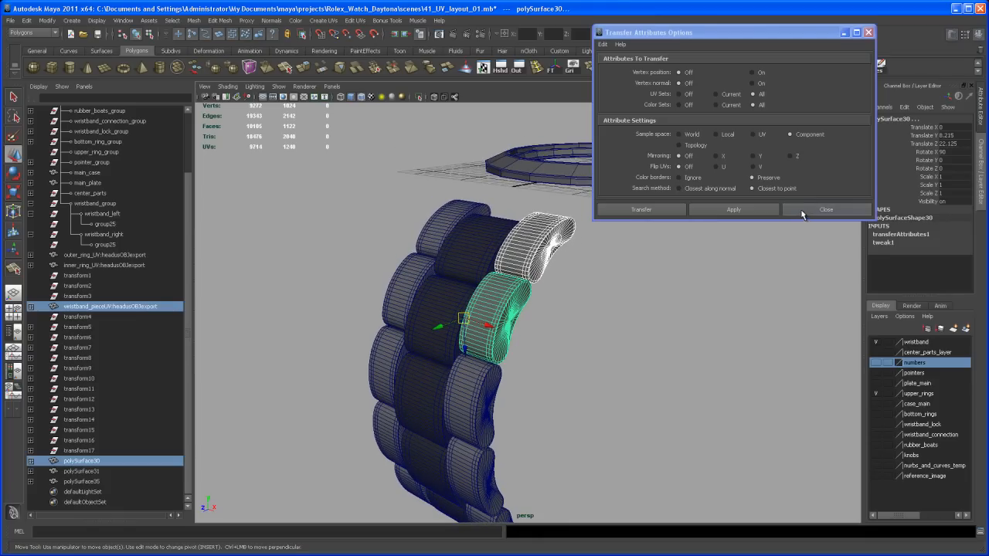
{"action": "left_click", "coordinate": [801, 210]}
Check the second link's UV shells in the UV Texture Editor, and close the editor.
{"action": "left_click_drag", "start_coordinate": [584, 304], "coordinate": [578, 316], "text": "alt"}
{"action": "left_click", "coordinate": [557, 345]}
{"action": "left_click", "coordinate": [502, 317]}
{"action": "left_click_drag", "start_coordinate": [547, 349], "coordinate": [524, 308], "text": "alt"}
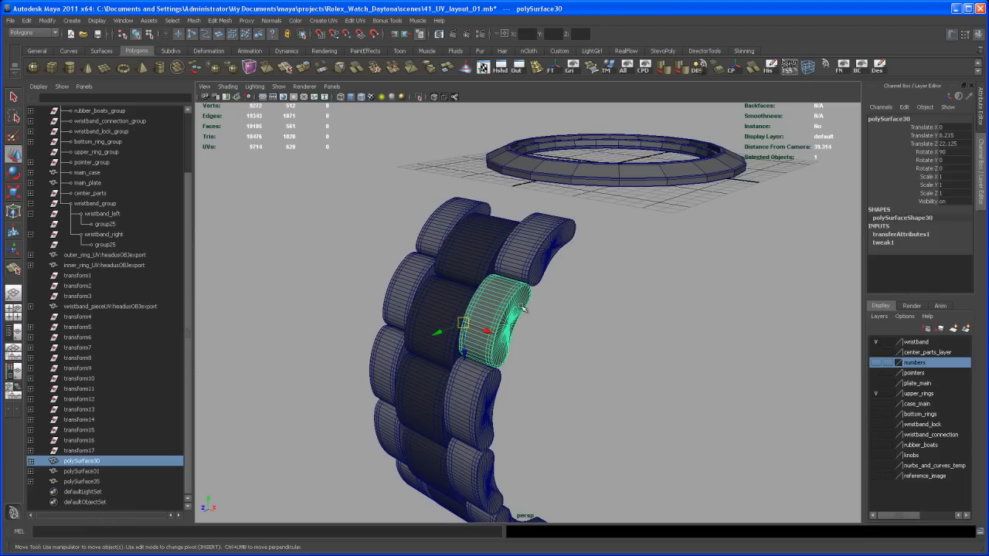
{"action": "left_click", "coordinate": [356, 21]}
{"action": "left_click", "coordinate": [394, 238]}
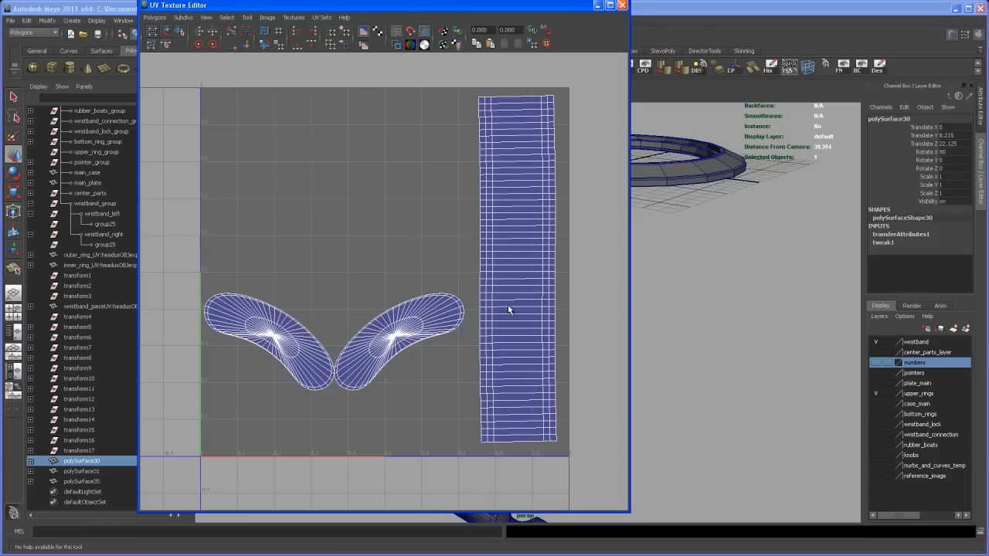
{"action": "left_click", "coordinate": [622, 6]}
{"action": "left_click", "coordinate": [547, 264]}
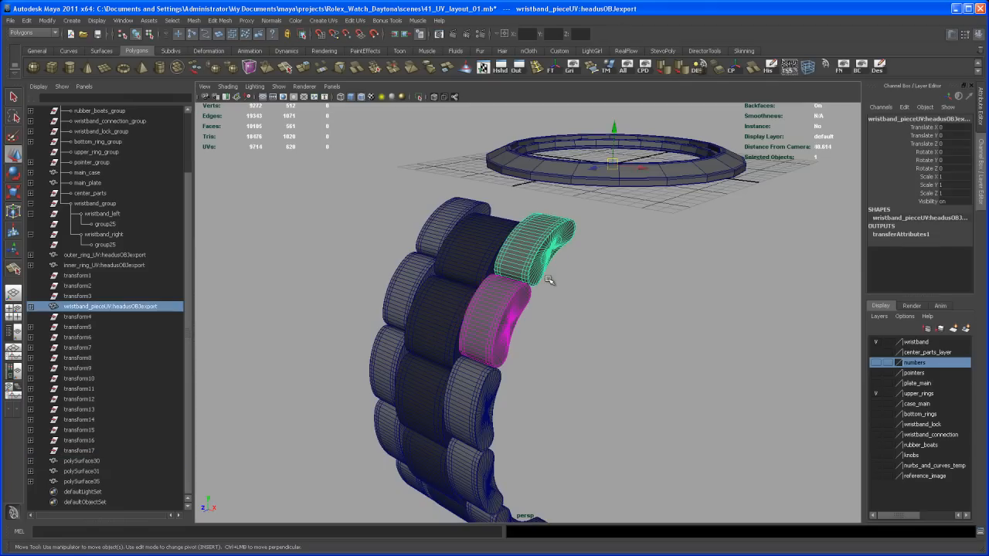
{"action": "left_click", "coordinate": [562, 297]}
{"action": "left_click", "coordinate": [539, 260]}
{"action": "left_click_drag", "start_coordinate": [548, 277], "coordinate": [554, 296], "text": "alt"}
{"action": "left_click", "coordinate": [554, 300]}
Transfer the attributes from the second link to the third link in the same outer row.
{"action": "left_click", "coordinate": [505, 319]}
{"action": "left_click_drag", "start_coordinate": [506, 319], "coordinate": [522, 311], "text": "alt"}
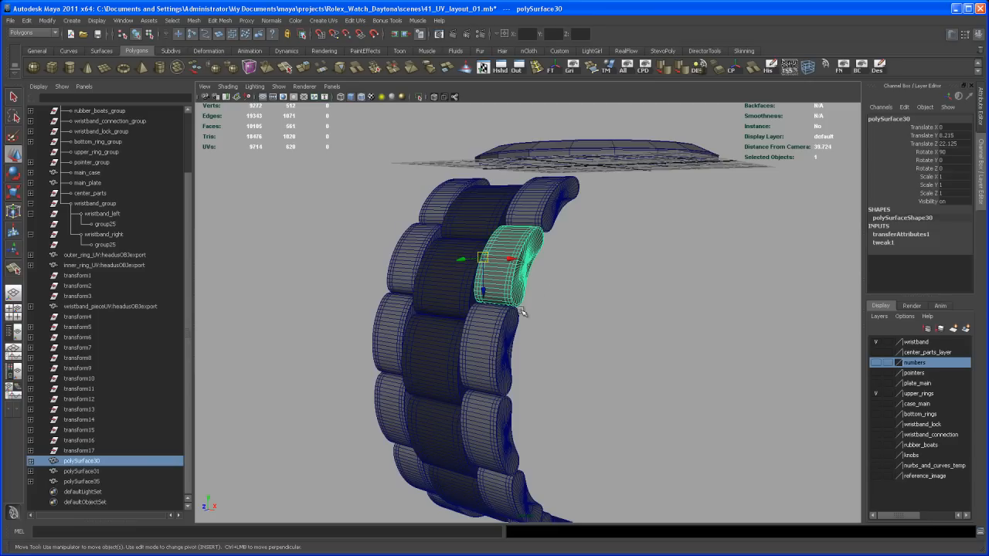
{"action": "left_click", "coordinate": [502, 345], "text": "shift"}
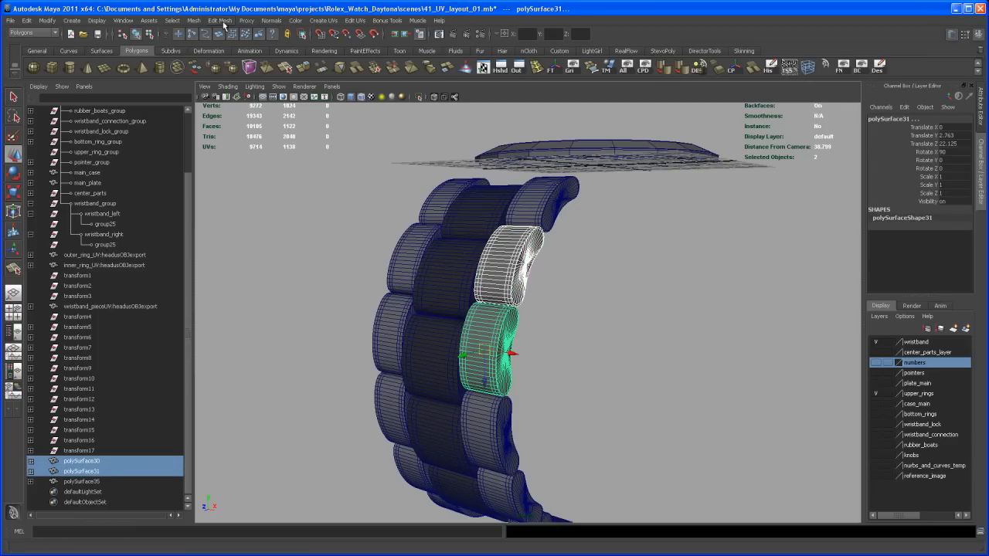
{"action": "left_click", "coordinate": [194, 21]}
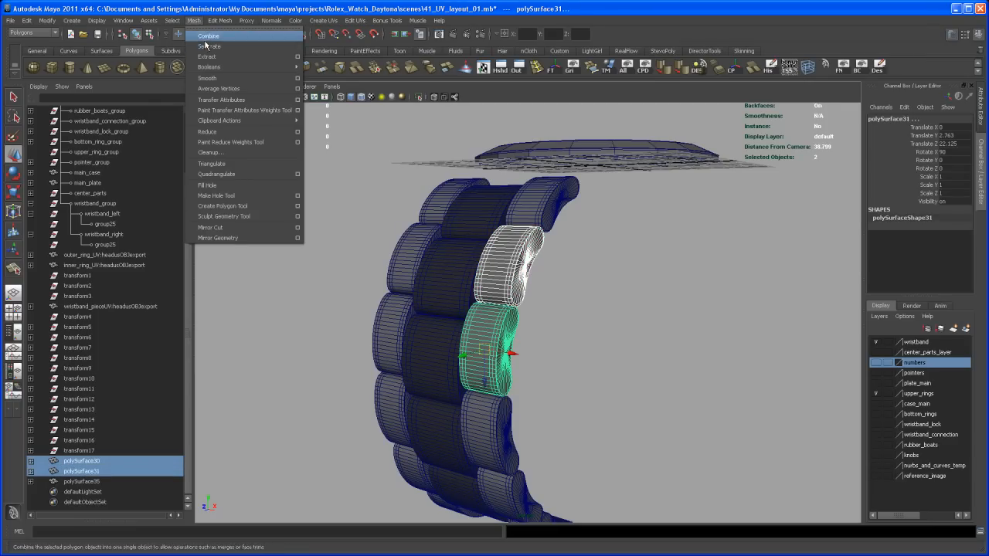
{"action": "left_click", "coordinate": [222, 101]}
{"action": "left_click_drag", "start_coordinate": [576, 366], "coordinate": [569, 322], "text": "alt"}
{"action": "left_click", "coordinate": [582, 335]}
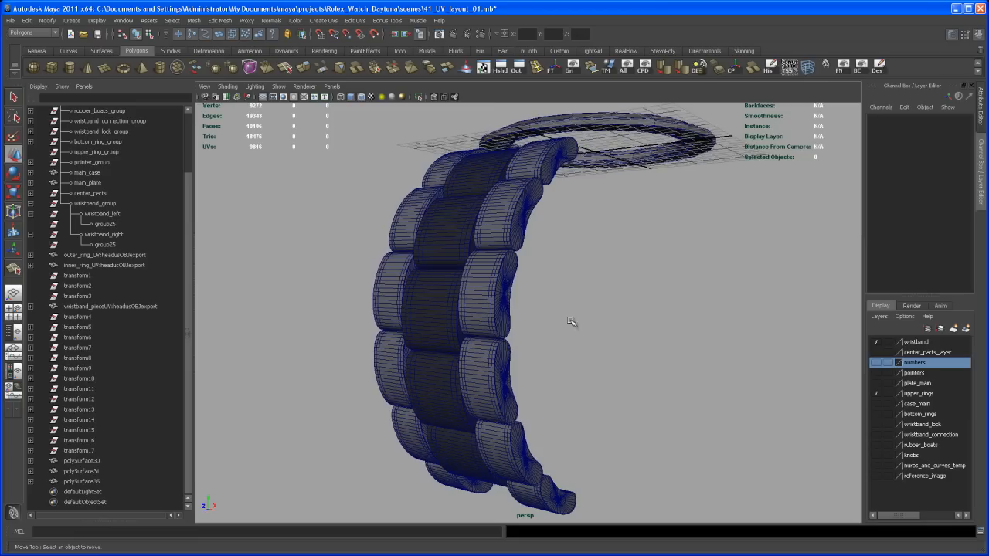
Repeat the attribute transfer from the third link to the fourth link of this outer row.
{"action": "left_click", "coordinate": [504, 286]}
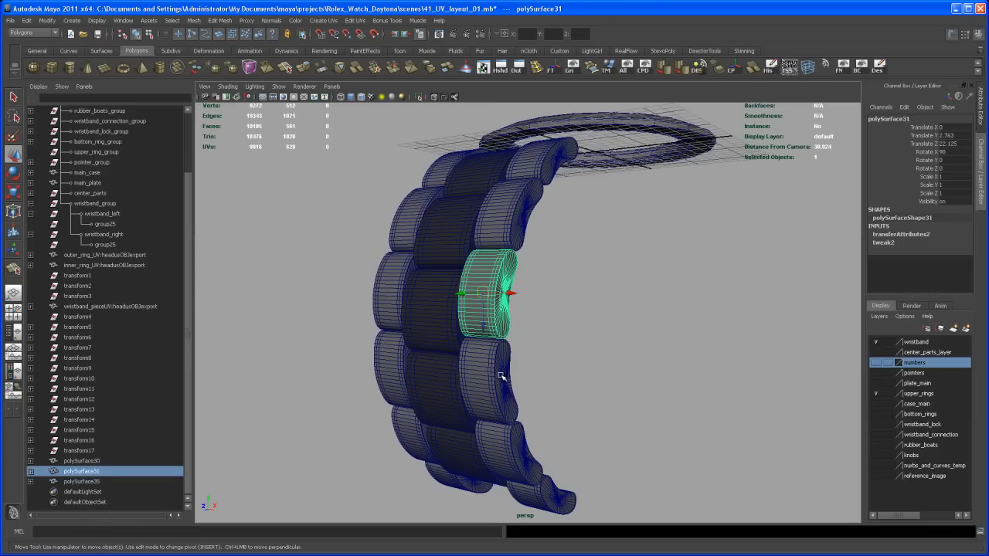
{"action": "left_click", "coordinate": [502, 379], "text": "shift"}
{"action": "key", "text": "g"}
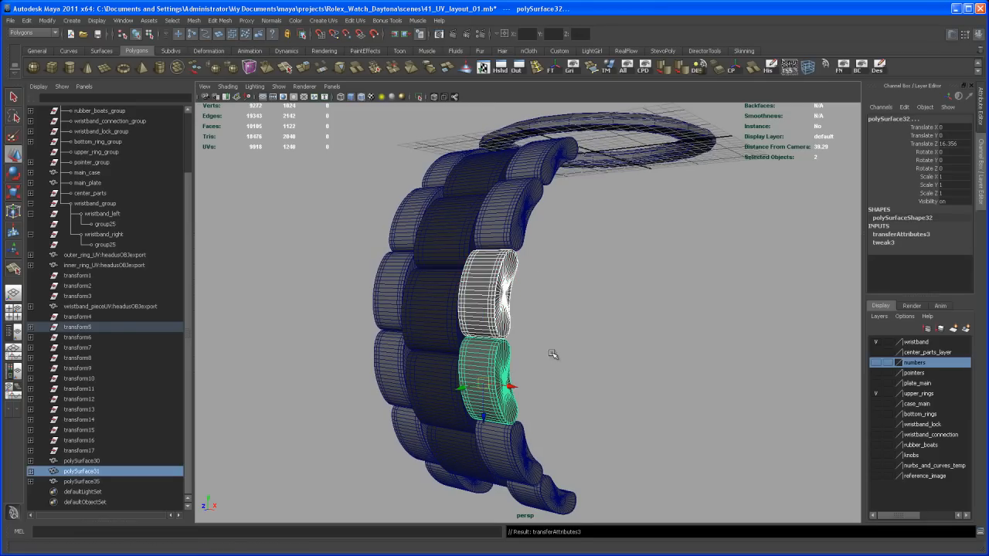
{"action": "left_click_drag", "start_coordinate": [551, 395], "coordinate": [549, 351], "text": "alt"}
{"action": "left_click", "coordinate": [550, 351]}
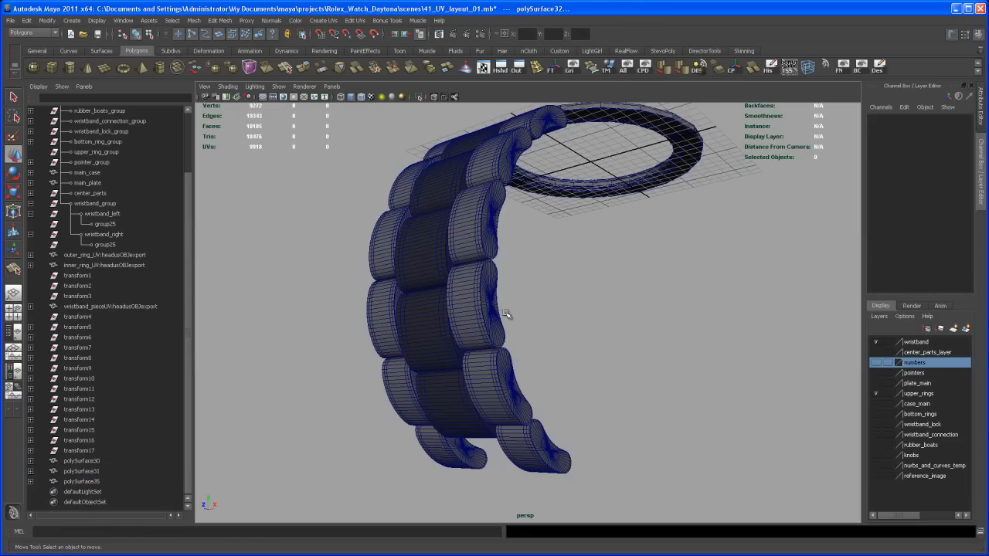
Repeat the attribute transfer from the fourth link to the fifth link of this outer row.
{"action": "left_click", "coordinate": [488, 304]}
{"action": "left_click", "coordinate": [510, 385], "text": "shift"}
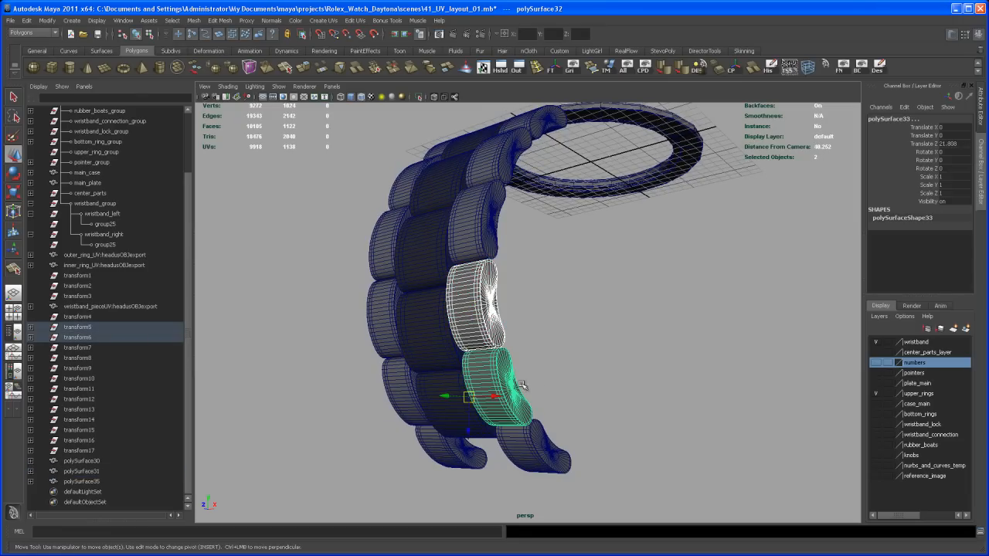
{"action": "key", "text": "g"}
{"action": "left_click_drag", "start_coordinate": [587, 397], "coordinate": [585, 384], "text": "alt"}
{"action": "left_click", "coordinate": [585, 385]}
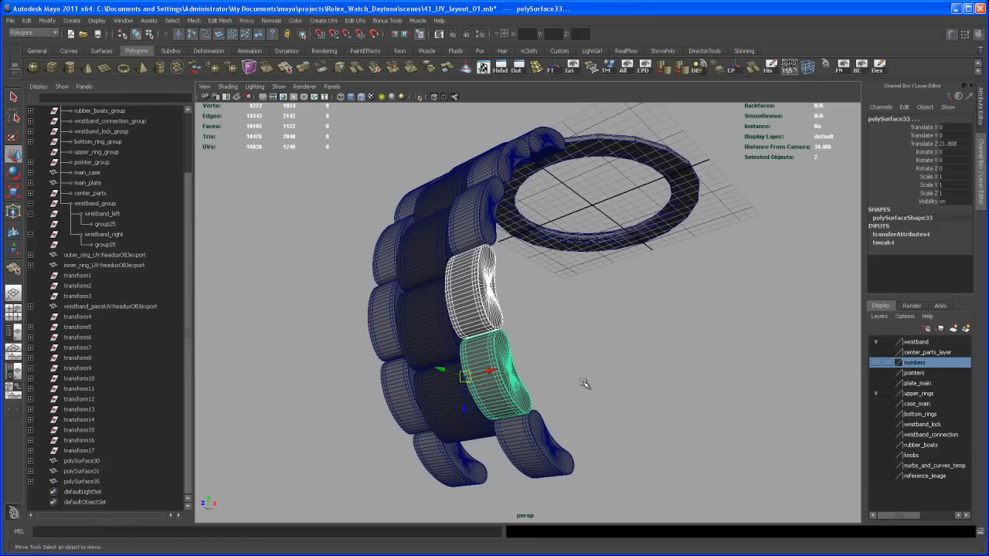
Repeat the attribute transfer from the fifth link to the last link of this outer row.
{"action": "left_click", "coordinate": [503, 372]}
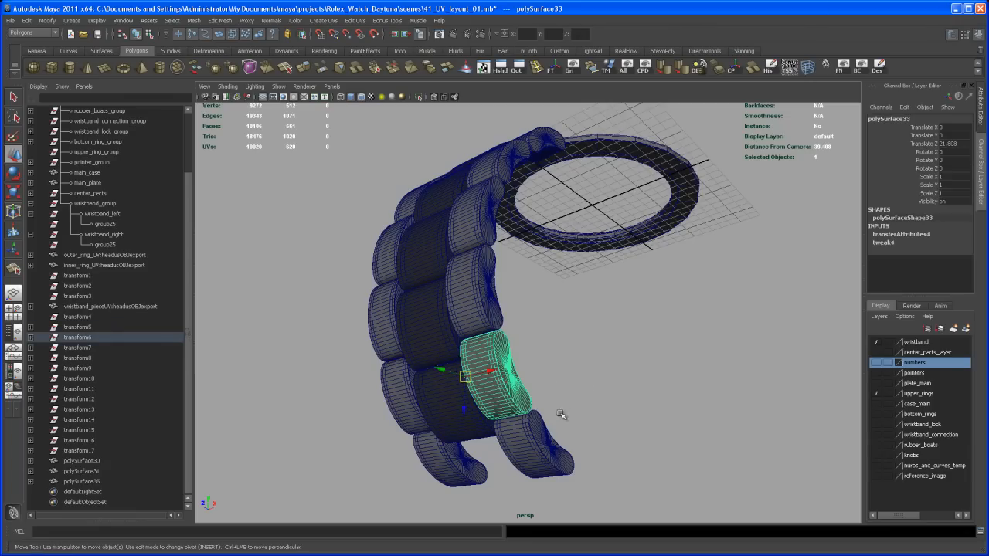
{"action": "left_click", "coordinate": [546, 450], "text": "shift"}
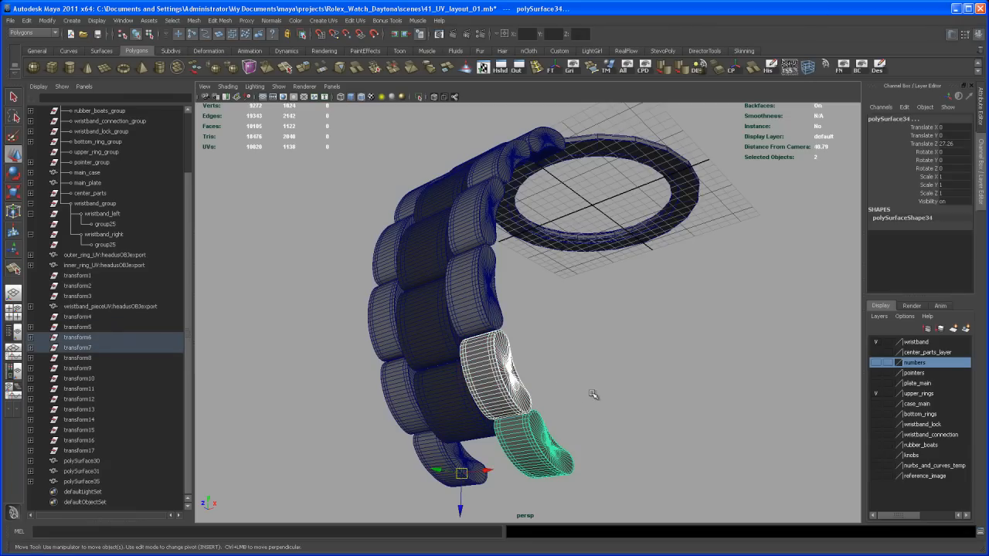
{"action": "key", "text": "g"}
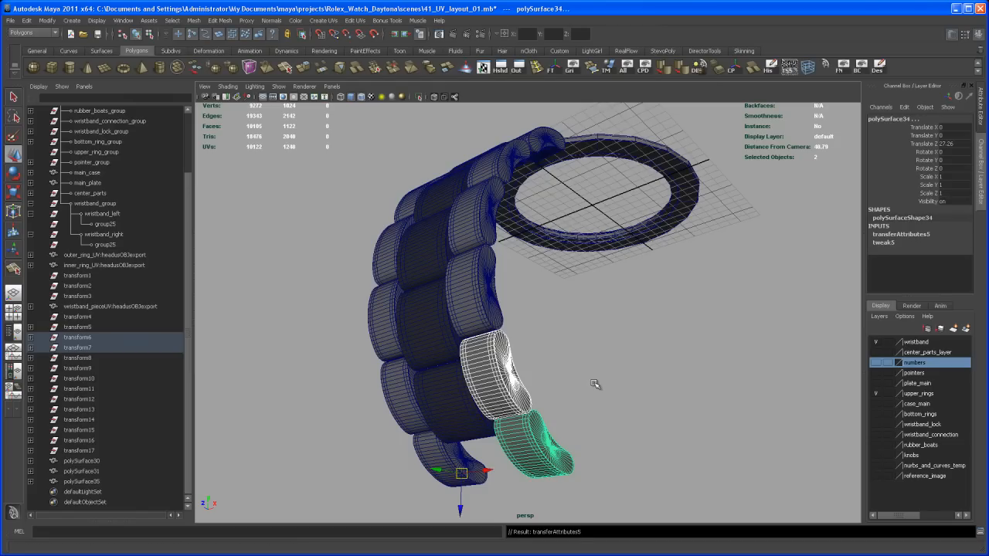
{"action": "left_click_drag", "start_coordinate": [595, 379], "coordinate": [592, 240], "text": "alt"}
{"action": "left_click_drag", "start_coordinate": [585, 196], "coordinate": [585, 228], "text": "alt"}
Transfer the imported link's attributes across to the top link of the opposite outer row.
{"action": "left_click", "coordinate": [564, 172]}
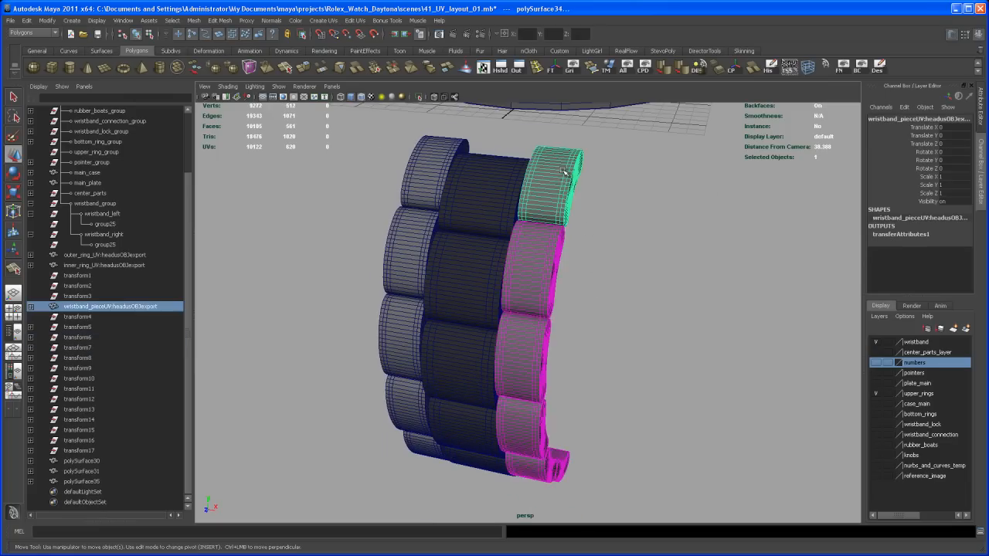
{"action": "middle_click_drag", "start_coordinate": [564, 172], "coordinate": [608, 224], "text": "alt"}
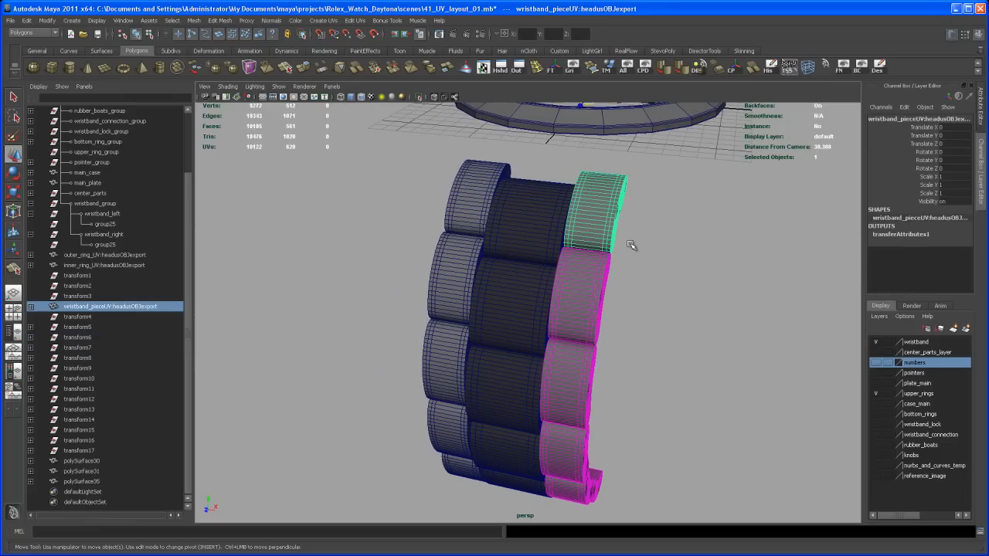
{"action": "left_click", "coordinate": [480, 192], "text": "shift"}
{"action": "key", "text": "g"}
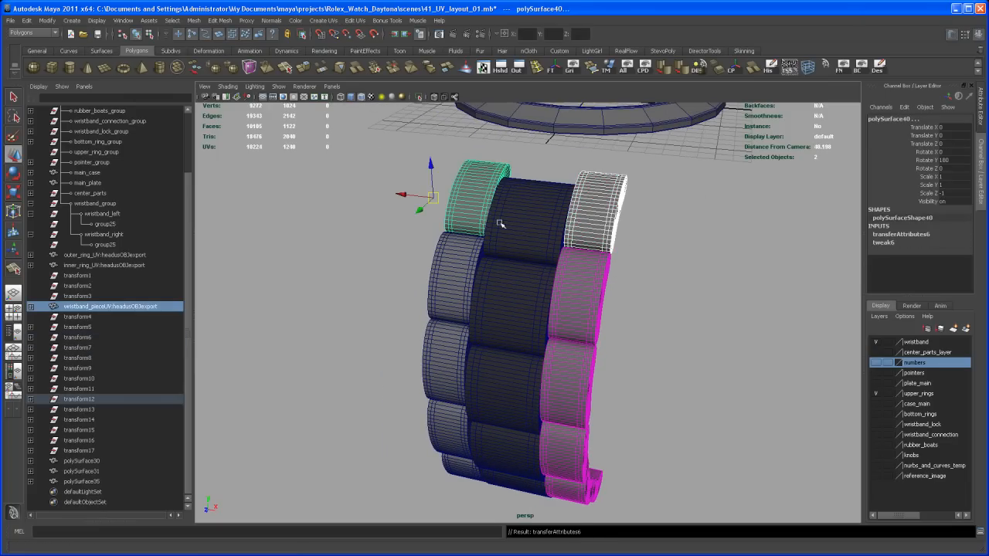
Transfer the attributes from the opposite row's top link to the second link below it.
{"action": "left_click", "coordinate": [462, 228]}
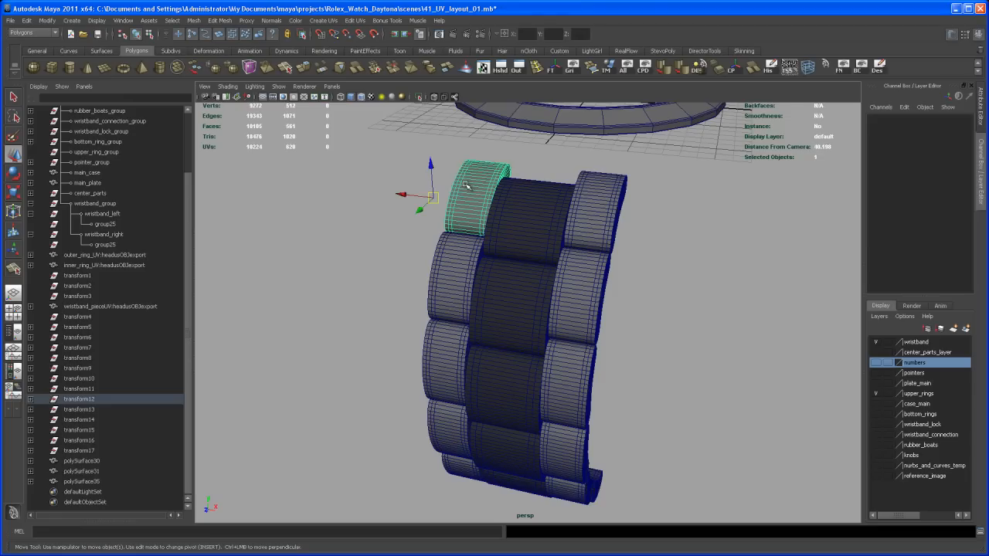
{"action": "left_click", "coordinate": [457, 267], "text": "shift"}
{"action": "left_click", "coordinate": [404, 317]}
Repeat the attribute transfer from the second to the third link of the opposite outer row.
{"action": "left_click", "coordinate": [449, 278]}
{"action": "left_click", "coordinate": [429, 355], "text": "shift"}
{"action": "key", "text": "g"}
{"action": "left_click_drag", "start_coordinate": [415, 343], "coordinate": [460, 337], "text": "alt"}
{"action": "left_click", "coordinate": [422, 320]}
Repeat the attribute transfer from the third to the fourth link of the opposite outer row.
{"action": "left_click", "coordinate": [487, 265]}
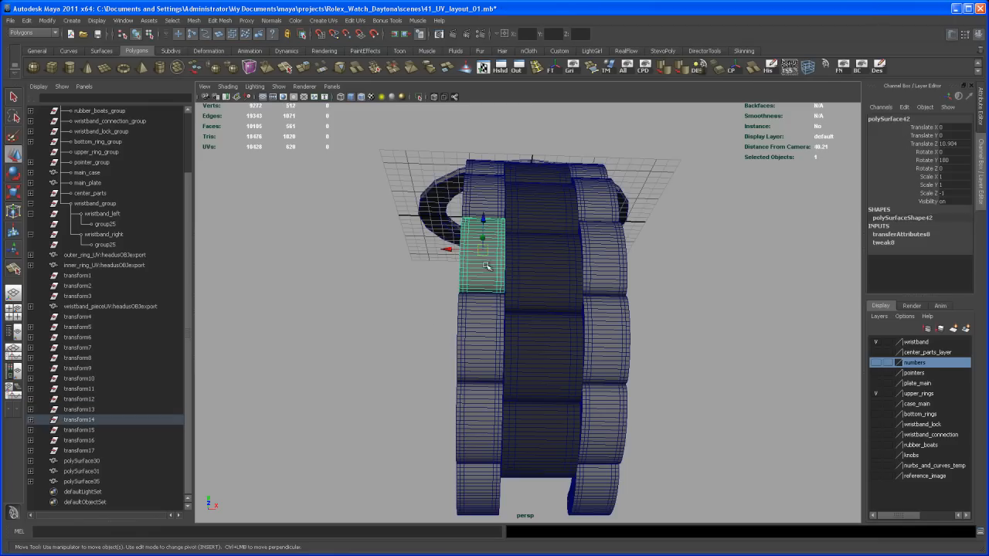
{"action": "left_click", "coordinate": [479, 337], "text": "shift"}
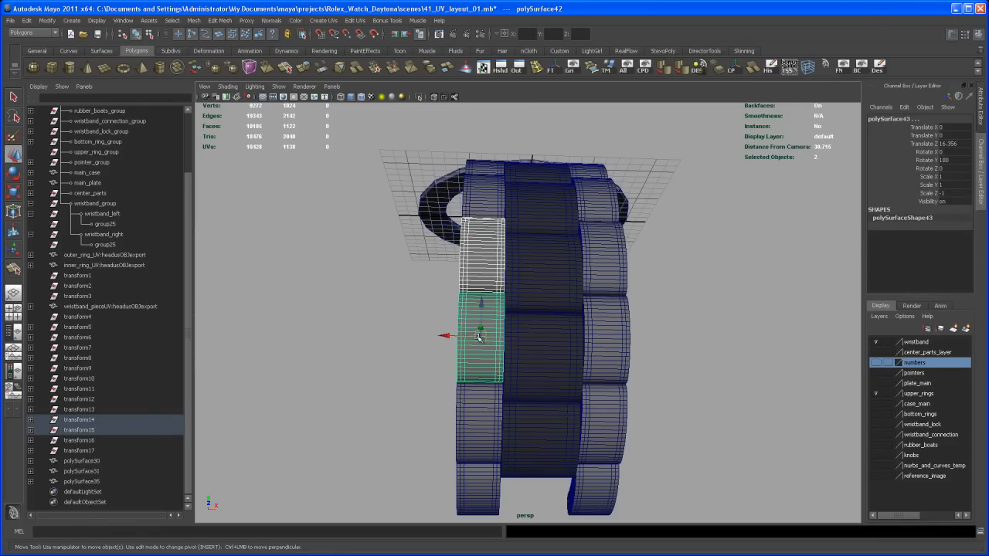
{"action": "key", "text": "g"}
{"action": "mouse_move", "coordinate": [438, 357]}
{"action": "left_mouse_down", "text": "alt"}
{"action": "mouse_move", "coordinate": [430, 396]}
{"action": "mouse_move", "coordinate": [430, 358]}
{"action": "left_mouse_up", "text": "alt"}
{"action": "left_click", "coordinate": [421, 358]}
Repeat the attribute transfer from the fourth to the fifth link of the opposite outer row.
{"action": "left_click", "coordinate": [472, 321]}
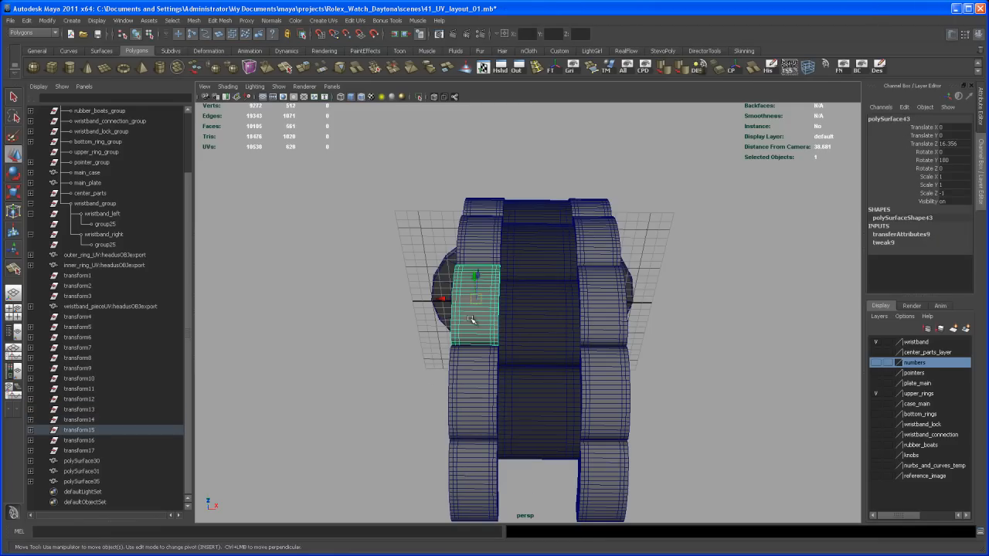
{"action": "left_click", "coordinate": [473, 378], "text": "shift"}
{"action": "left_click_drag", "start_coordinate": [432, 395], "coordinate": [424, 409], "text": "alt"}
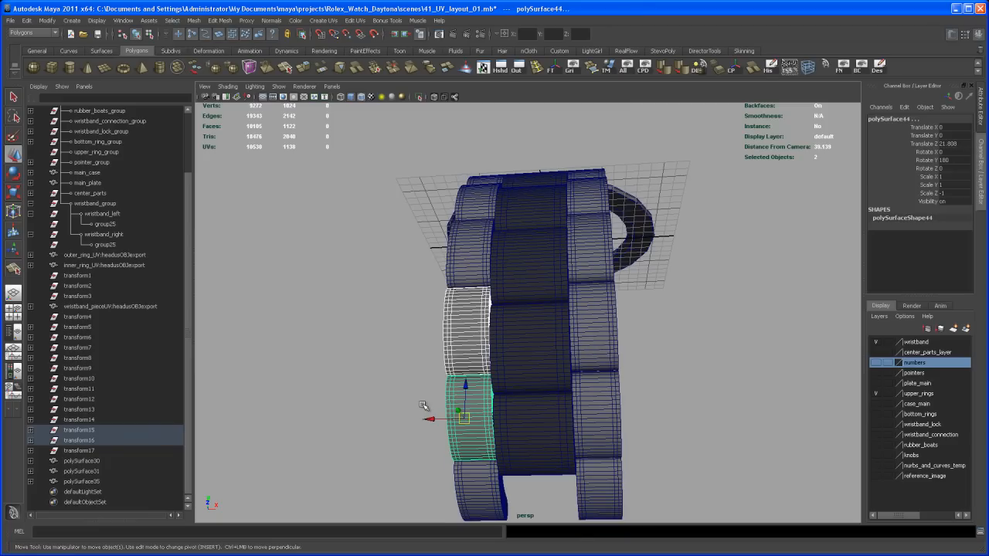
{"action": "key", "text": "g"}
{"action": "left_click_drag", "start_coordinate": [426, 445], "coordinate": [434, 387], "text": "alt"}
{"action": "left_click", "coordinate": [437, 411]}
Repeat the attribute transfer from the fifth to the last link of the opposite outer row, and clear the selection.
{"action": "left_click", "coordinate": [470, 359]}
{"action": "left_click", "coordinate": [466, 425], "text": "shift"}
{"action": "left_click_drag", "start_coordinate": [429, 457], "coordinate": [432, 435], "text": "alt"}
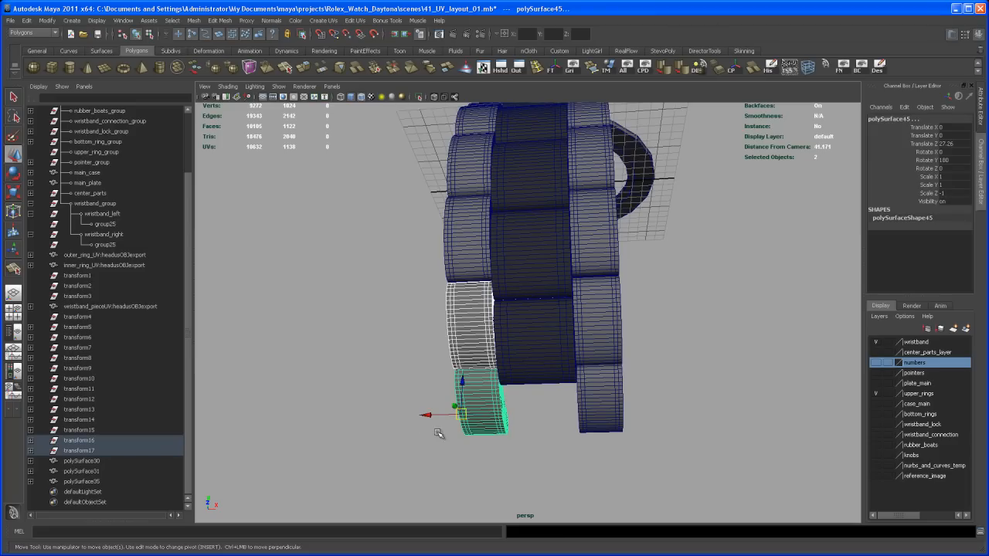
{"action": "left_click", "coordinate": [545, 418]}
Examine the outer wristband links from several angles, selecting individual links to see which ones their transfers connect to.
{"action": "left_click_drag", "start_coordinate": [545, 416], "coordinate": [572, 321], "text": "alt"}
{"action": "left_click", "coordinate": [573, 426]}
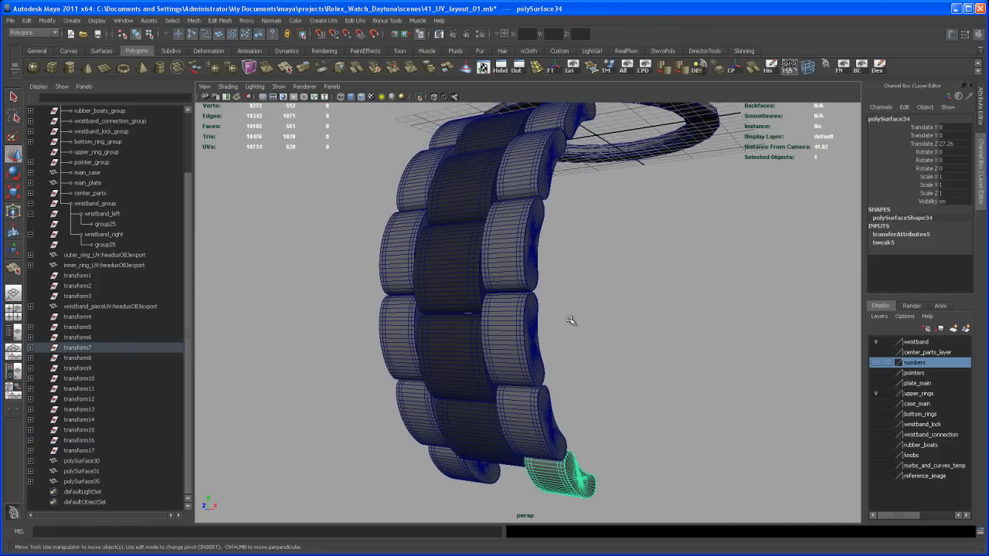
{"action": "left_click", "coordinate": [536, 225]}
{"action": "left_click", "coordinate": [551, 171]}
{"action": "left_click_drag", "start_coordinate": [551, 172], "coordinate": [588, 202], "text": "alt"}
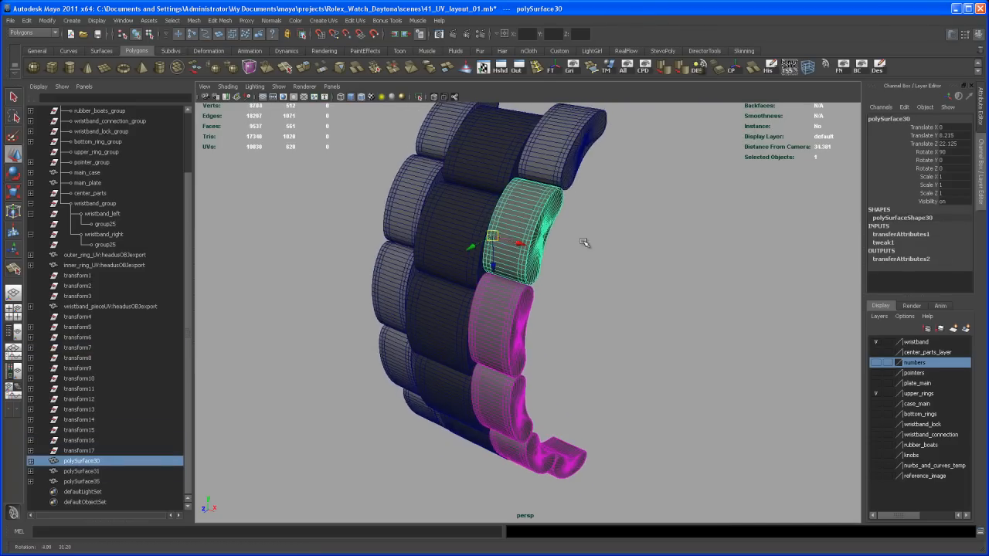
{"action": "left_click_drag", "start_coordinate": [577, 154], "coordinate": [618, 223], "text": "alt"}
{"action": "left_click", "coordinate": [617, 222]}
{"action": "middle_click_drag", "start_coordinate": [612, 218], "coordinate": [568, 252], "text": "alt"}
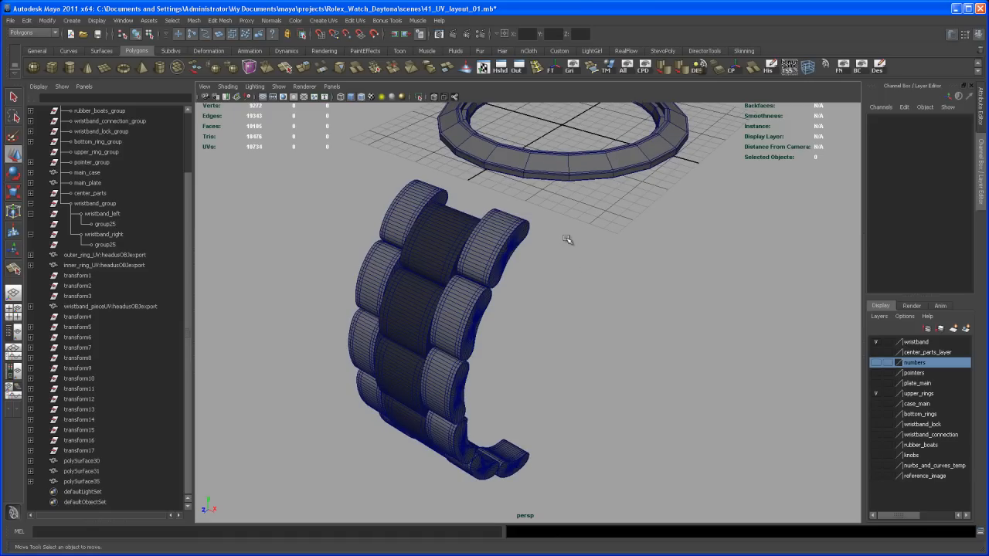
{"action": "left_click_drag", "start_coordinate": [615, 298], "coordinate": [618, 283], "text": "alt"}
{"action": "middle_click_drag", "start_coordinate": [671, 344], "coordinate": [691, 356], "text": "alt"}
{"action": "right_click_drag", "start_coordinate": [691, 356], "coordinate": [653, 328], "text": "alt"}
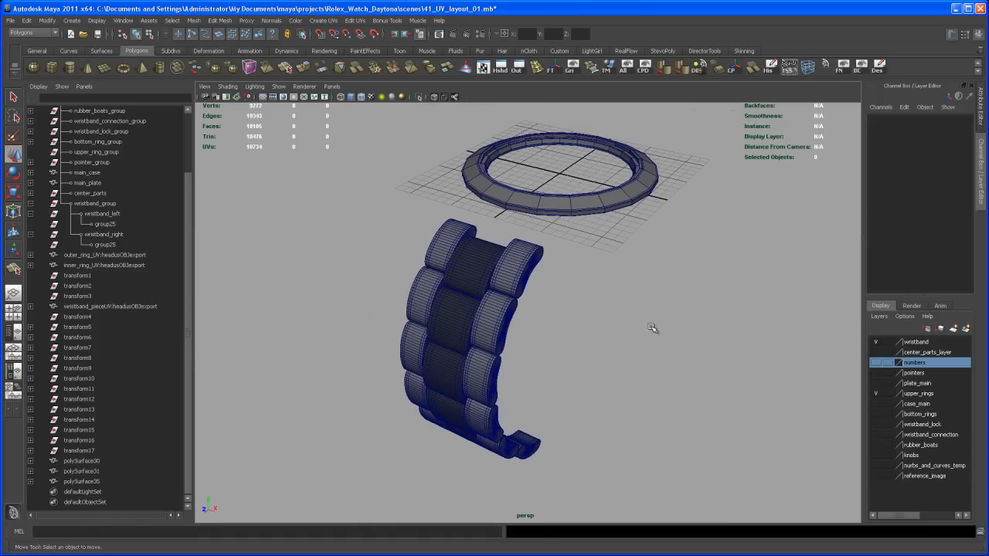